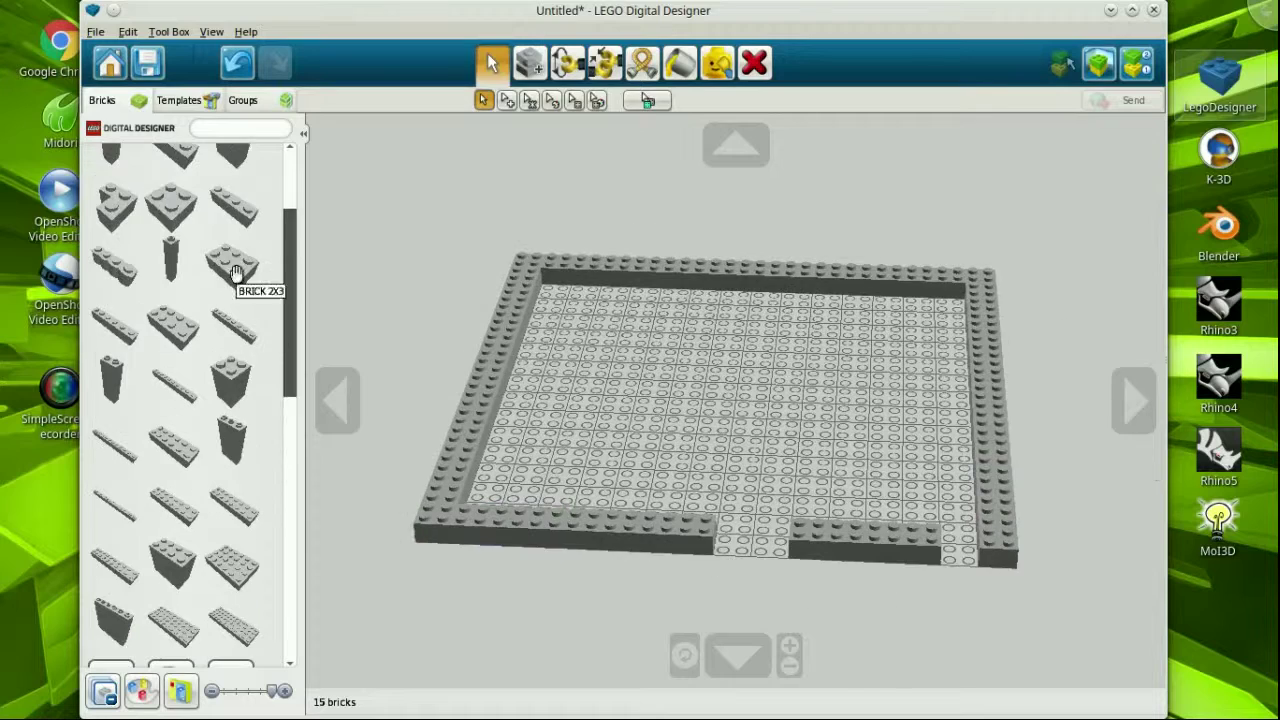
- Lay second-course 2x8 and 2x10 bricks on both sides of the doorway gap and along the wall opposite it
{"action": "left_click", "coordinate": [170, 515]}
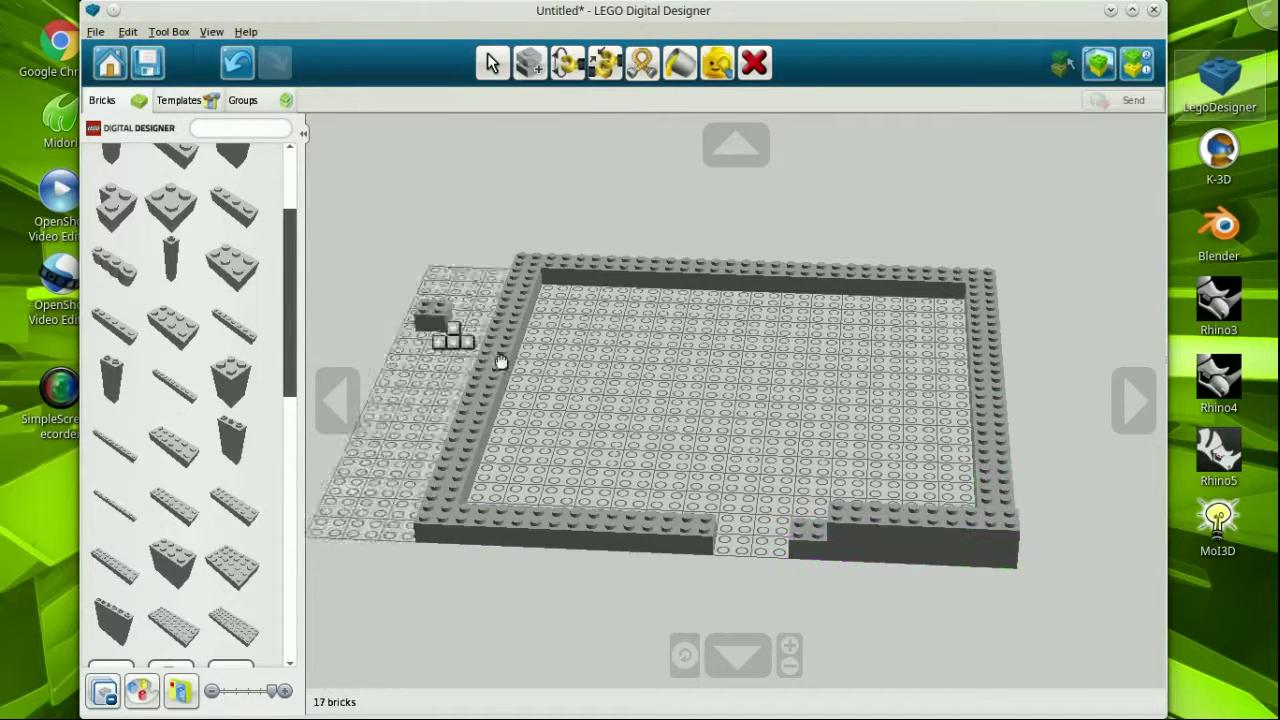
{"action": "left_click", "coordinate": [600, 530]}
{"action": "left_click", "coordinate": [598, 273]}
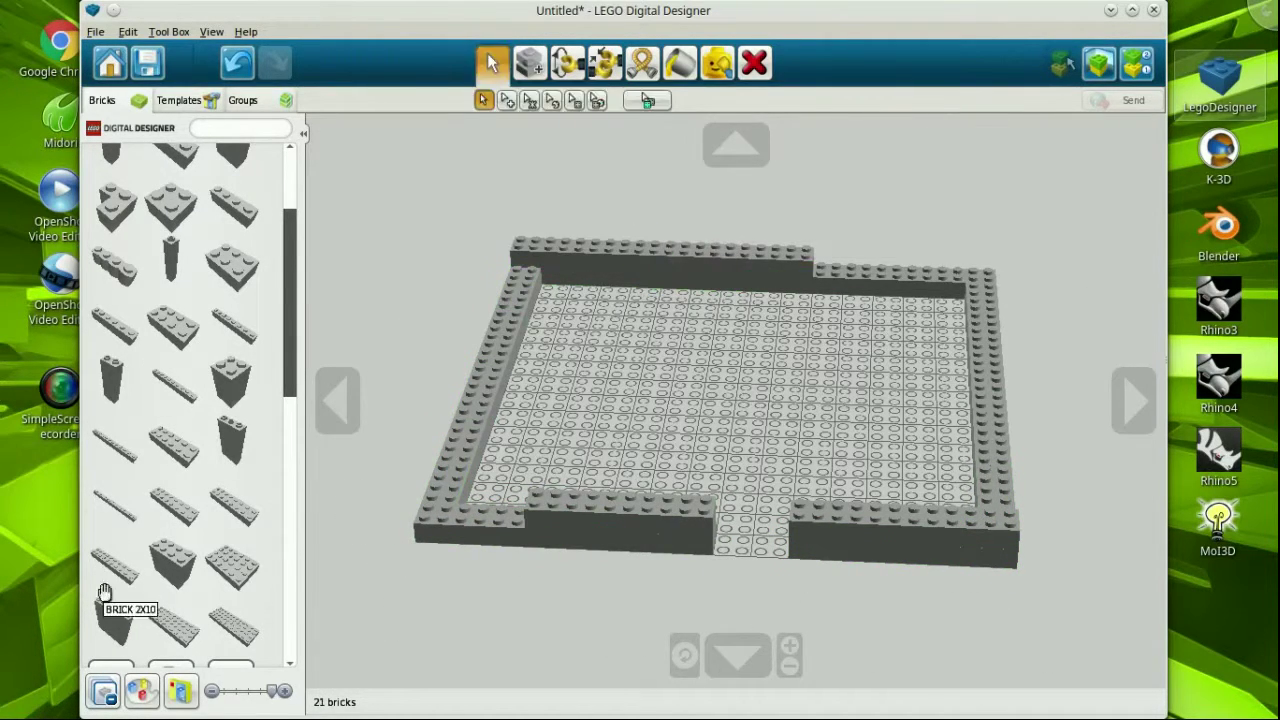
{"action": "left_click_drag", "start_coordinate": [912, 278], "coordinate": [931, 280]}
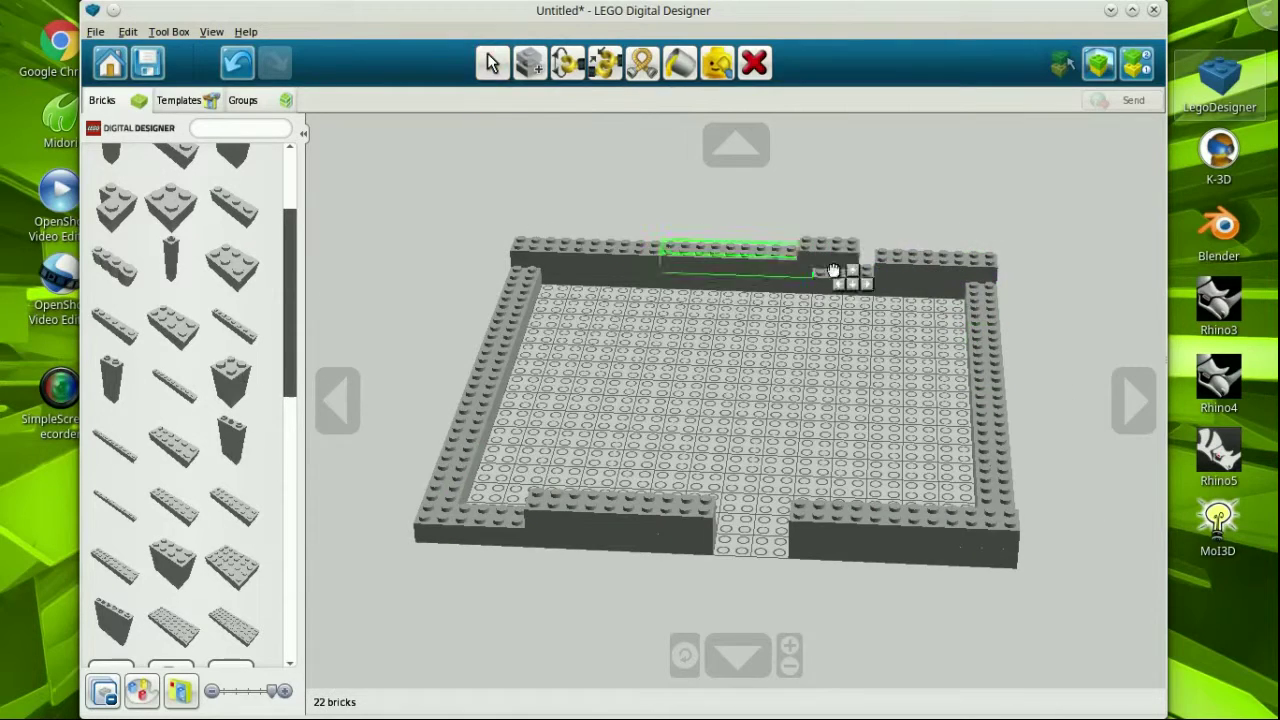
- Lay the second course along the two side walls adjoining the doorway wall, using 2x10 and 2x8 bricks
{"action": "left_click", "coordinate": [337, 410]}
{"action": "left_click", "coordinate": [114, 565]}
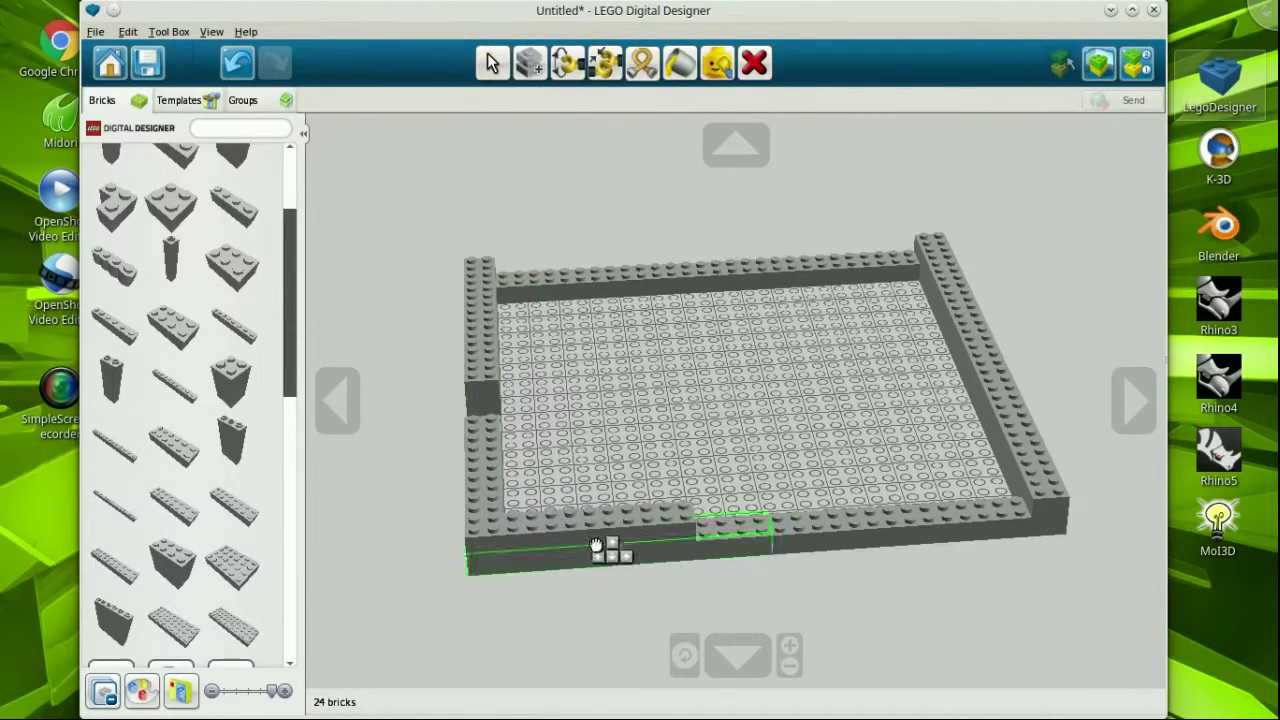
{"action": "left_click", "coordinate": [591, 543]}
{"action": "left_click_drag", "start_coordinate": [591, 543], "coordinate": [851, 266]}
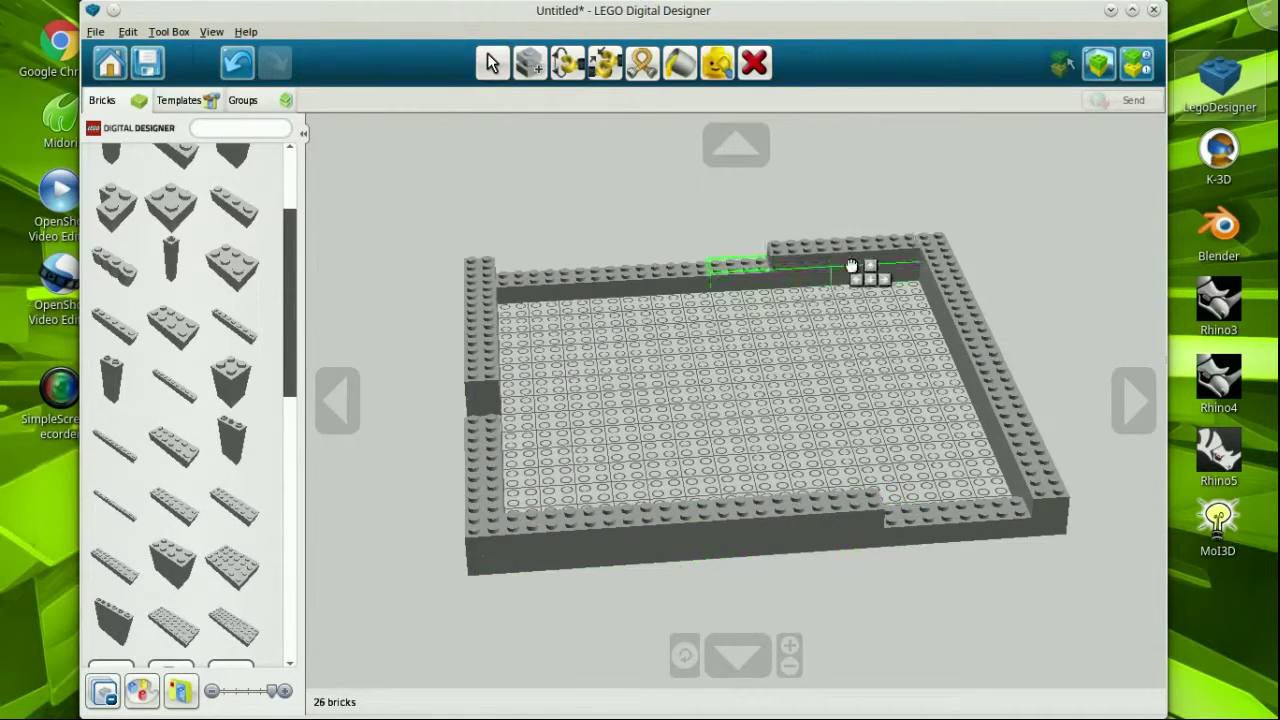
{"action": "left_click", "coordinate": [166, 512]}
{"action": "left_click", "coordinate": [615, 572]}
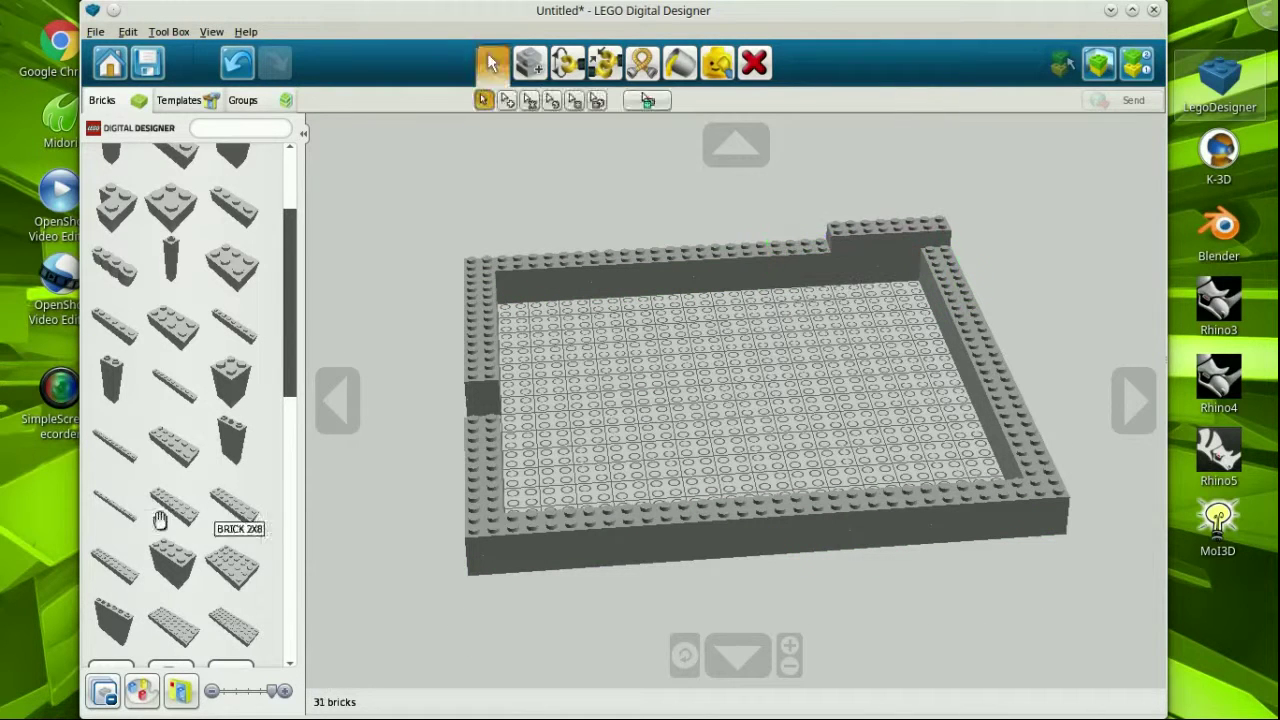
- Lay the third course along both side walls and begin it on the doorway wall
{"action": "left_click", "coordinate": [610, 260]}
{"action": "left_click", "coordinate": [196, 513]}
{"action": "left_click", "coordinate": [903, 514]}
{"action": "left_click", "coordinate": [483, 460]}
{"action": "left_click", "coordinate": [337, 400]}
- Complete the third course beside the doorway gap and along the wall opposite the doorway
{"action": "left_click", "coordinate": [174, 565]}
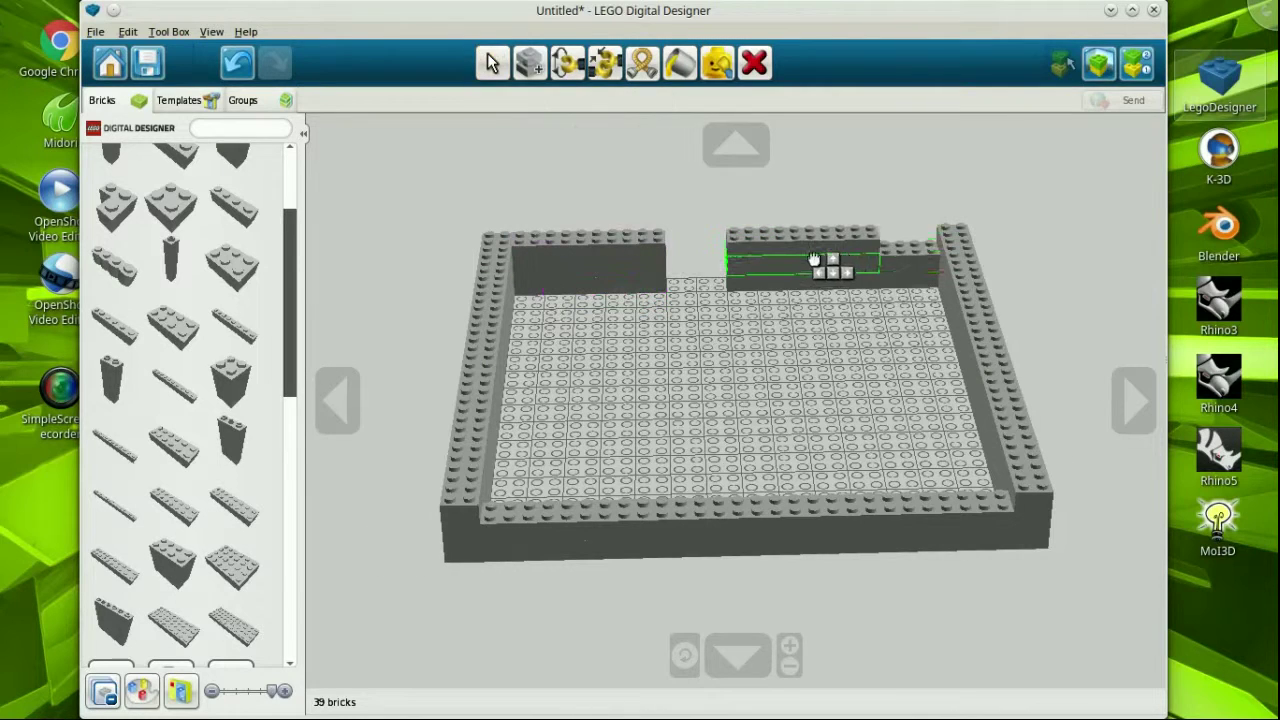
{"action": "left_click", "coordinate": [700, 522]}
{"action": "left_click", "coordinate": [600, 523]}
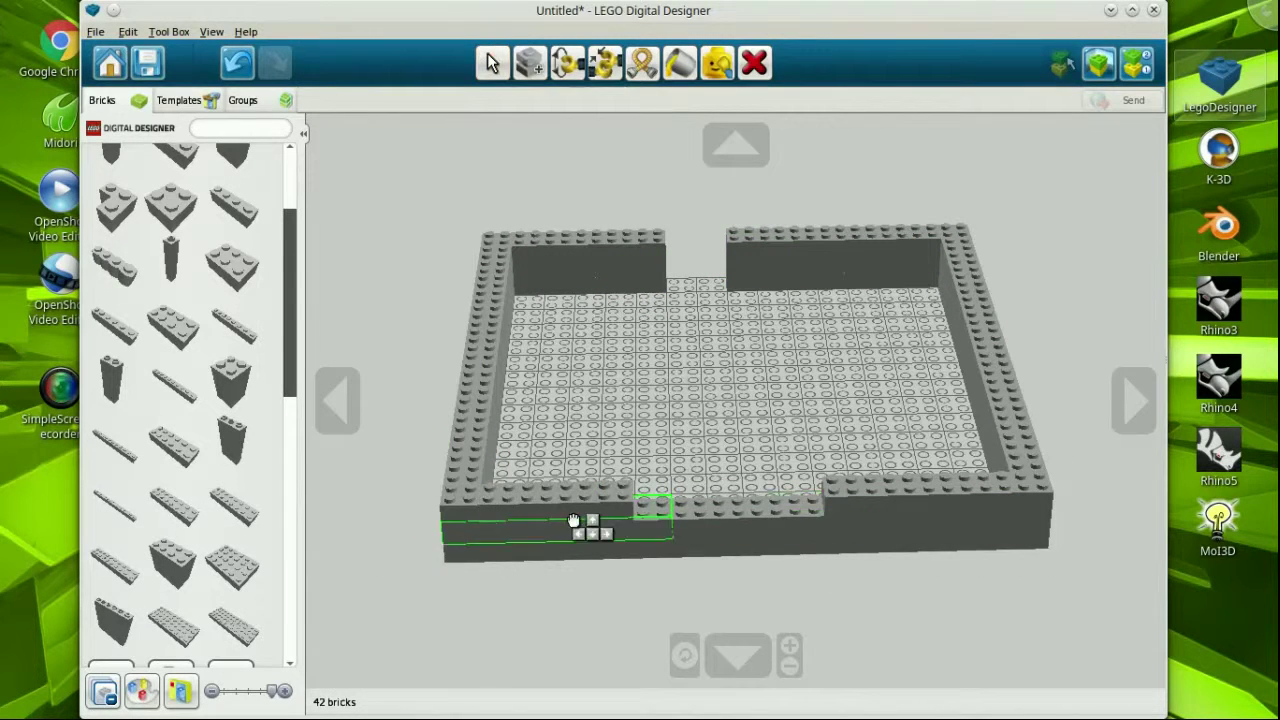
{"action": "left_click", "coordinate": [720, 520]}
{"action": "left_click", "coordinate": [748, 518]}
- Lay the fourth course along the wall opposite the doorway and on both sides of the doorway gap
{"action": "left_click", "coordinate": [543, 509]}
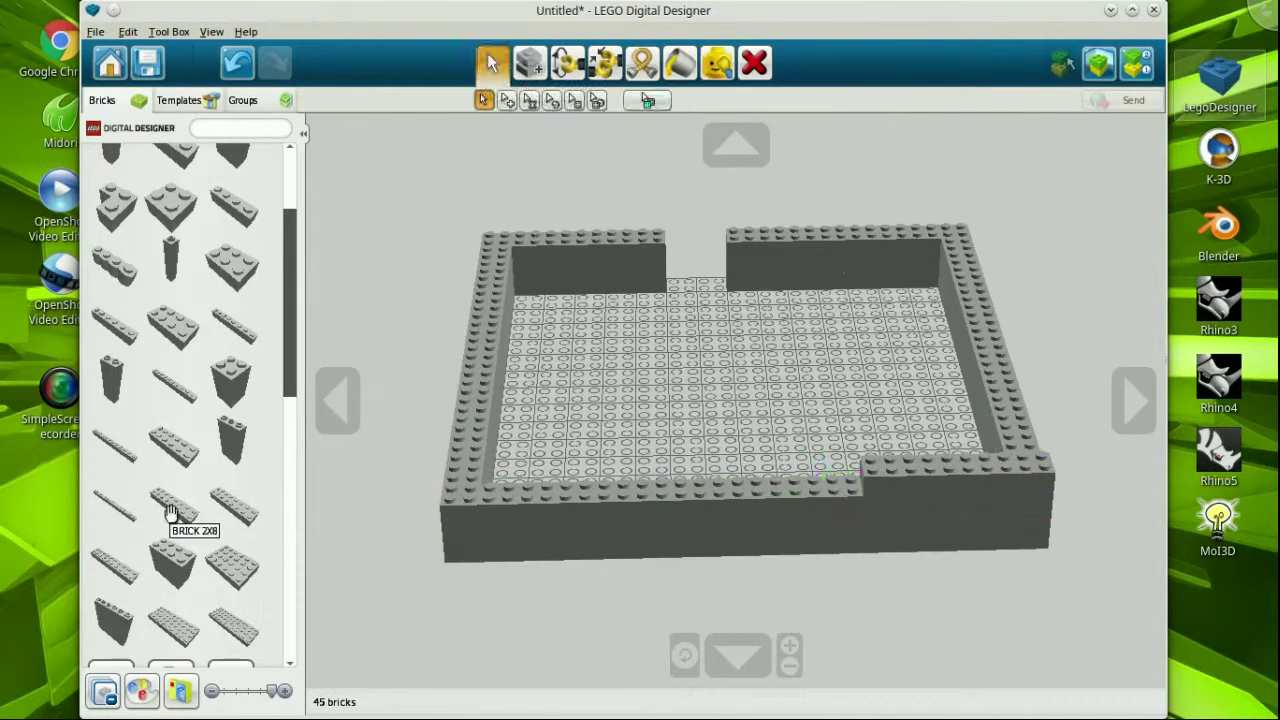
{"action": "left_click", "coordinate": [103, 551]}
{"action": "left_click", "coordinate": [893, 222]}
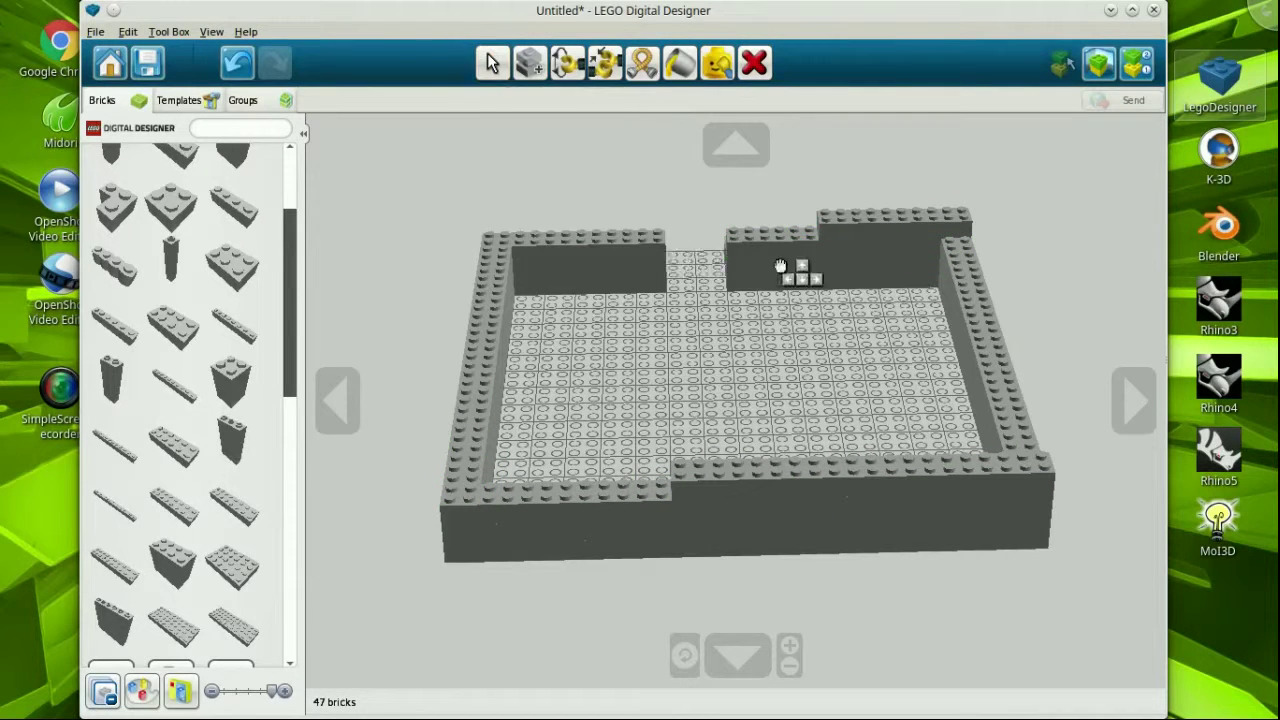
{"action": "left_click", "coordinate": [170, 512]}
{"action": "left_click", "coordinate": [322, 402]}
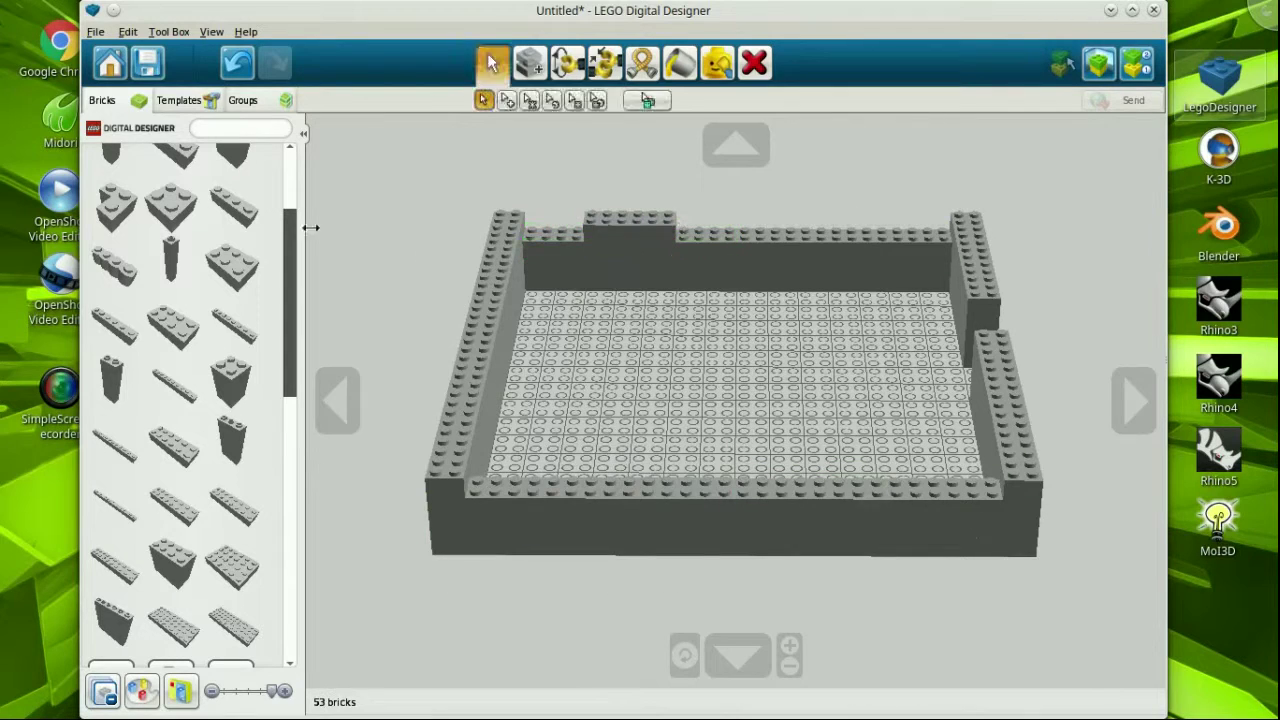
- Add the fourth course of bricks to the far and near side walls
{"action": "left_click", "coordinate": [710, 245]}
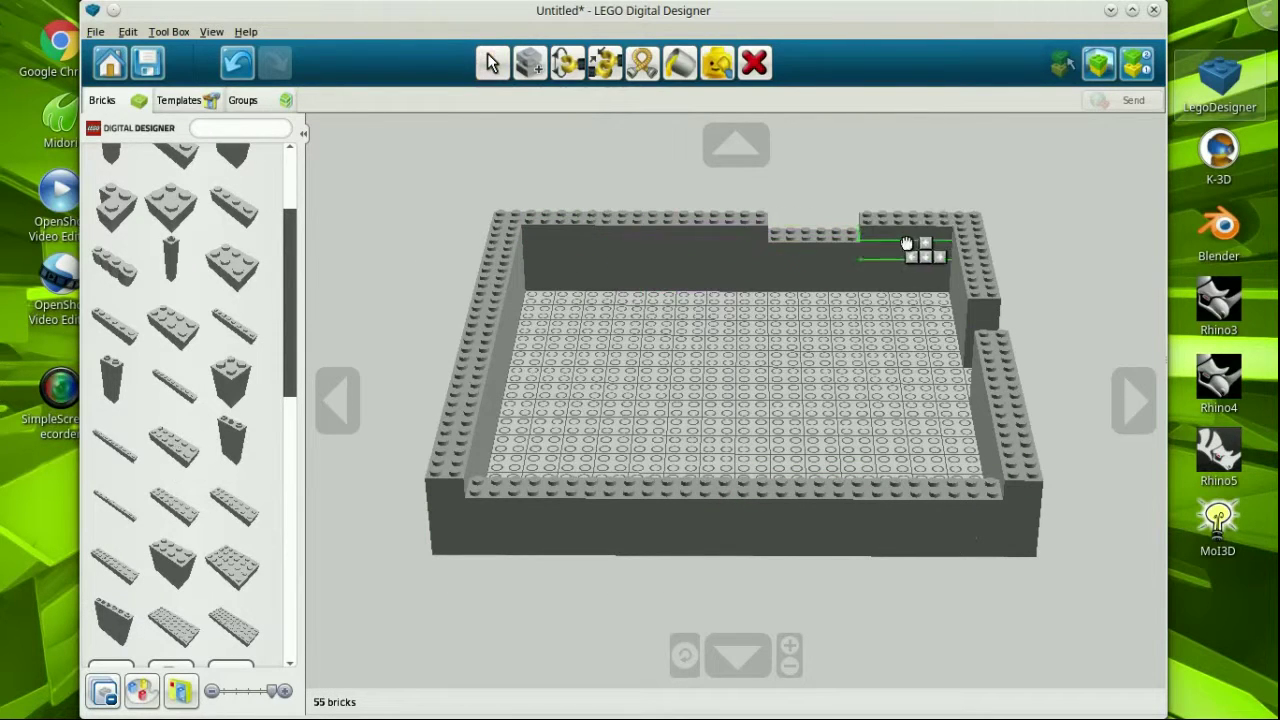
{"action": "left_click", "coordinate": [760, 255]}
{"action": "left_click", "coordinate": [232, 268]}
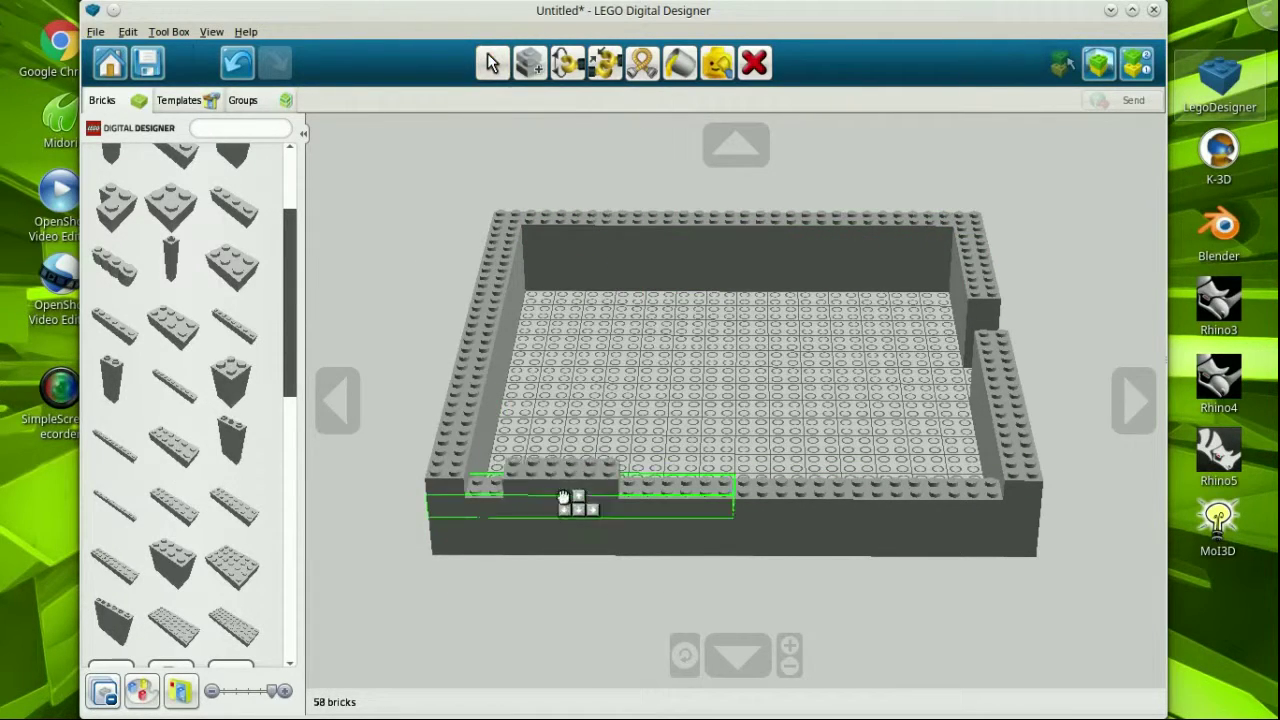
{"action": "left_click", "coordinate": [600, 488]}
{"action": "left_click", "coordinate": [557, 486]}
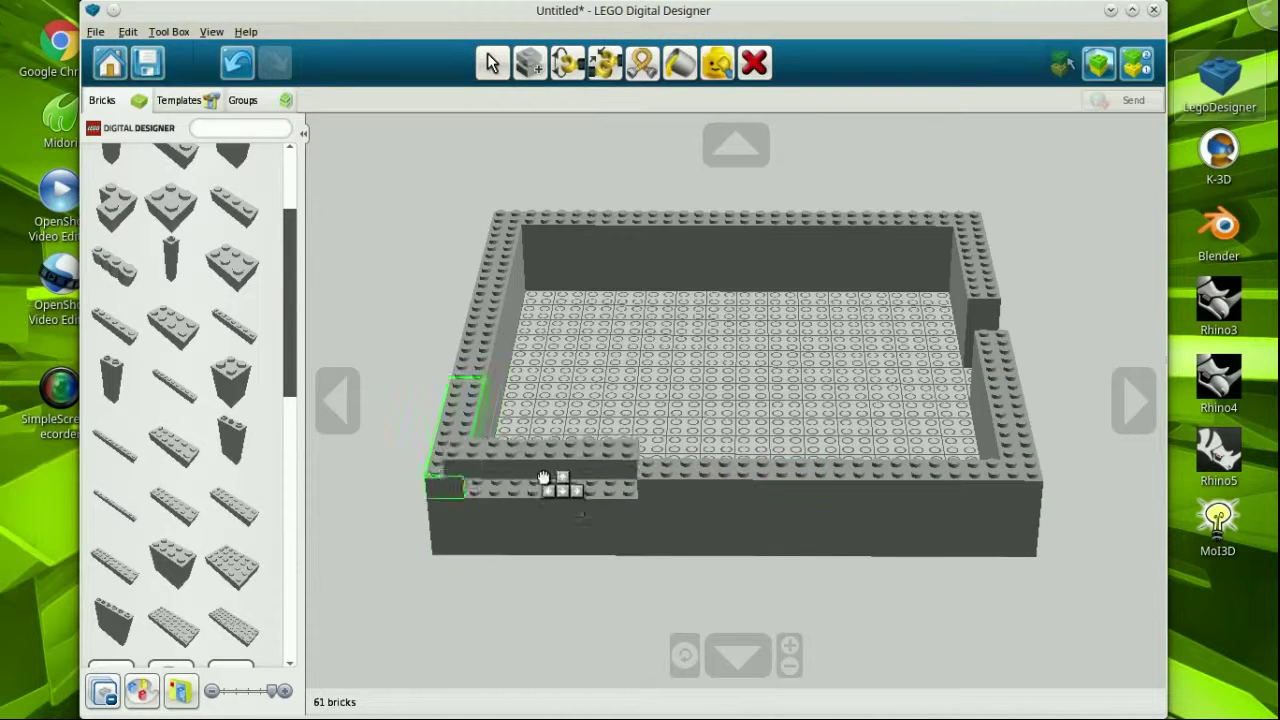
- Lay the fifth course along the far side wall and close the remaining fourth-course gap in the near side wall
{"action": "left_click", "coordinate": [575, 215]}
{"action": "left_click", "coordinate": [562, 492]}
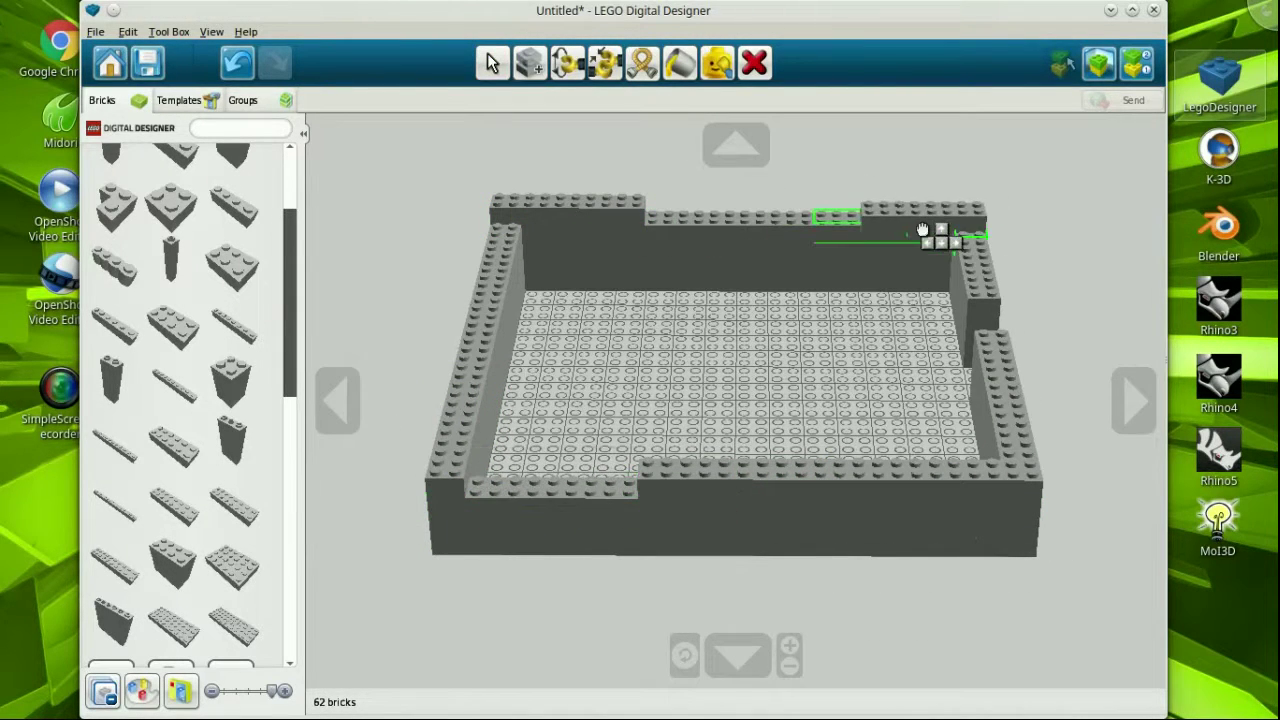
{"action": "left_click", "coordinate": [937, 222]}
{"action": "key", "text": "Escape"}
{"action": "left_click", "coordinate": [585, 490]}
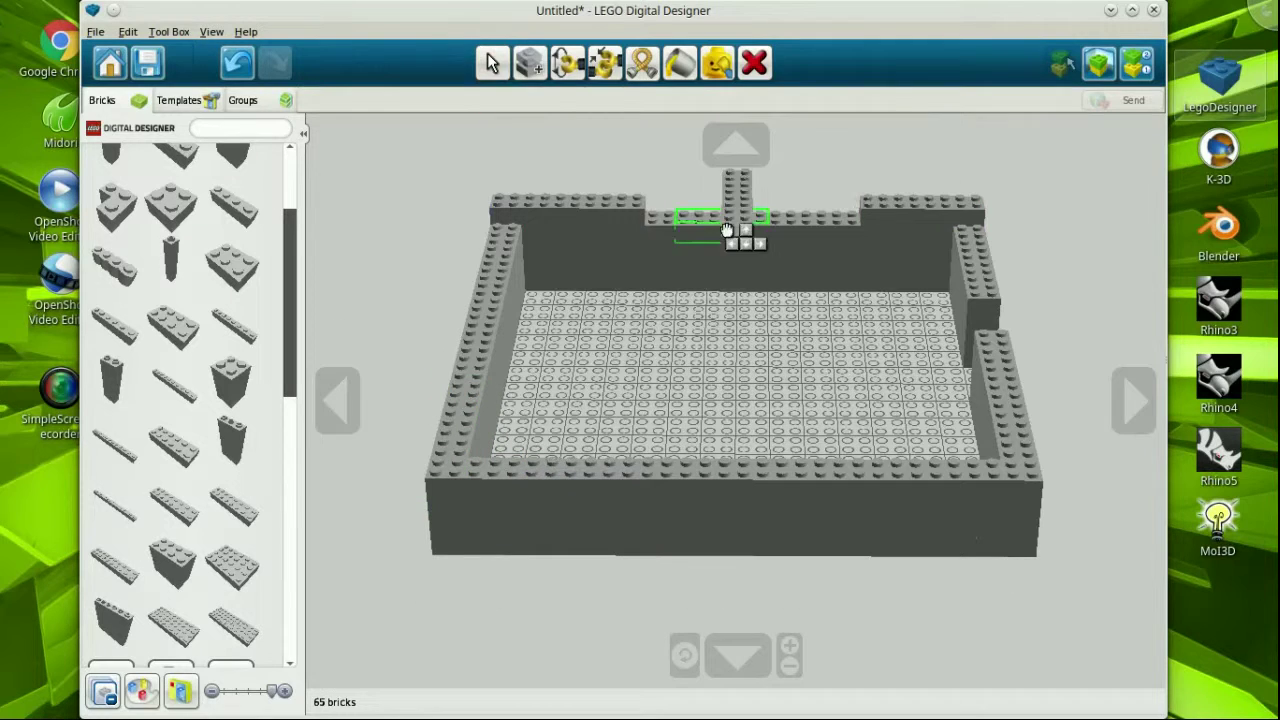
{"action": "left_click", "coordinate": [760, 220]}
{"action": "left_click", "coordinate": [675, 225]}
- Lay the fifth course along the near side wall with 2x10 bricks
{"action": "left_click", "coordinate": [600, 490]}
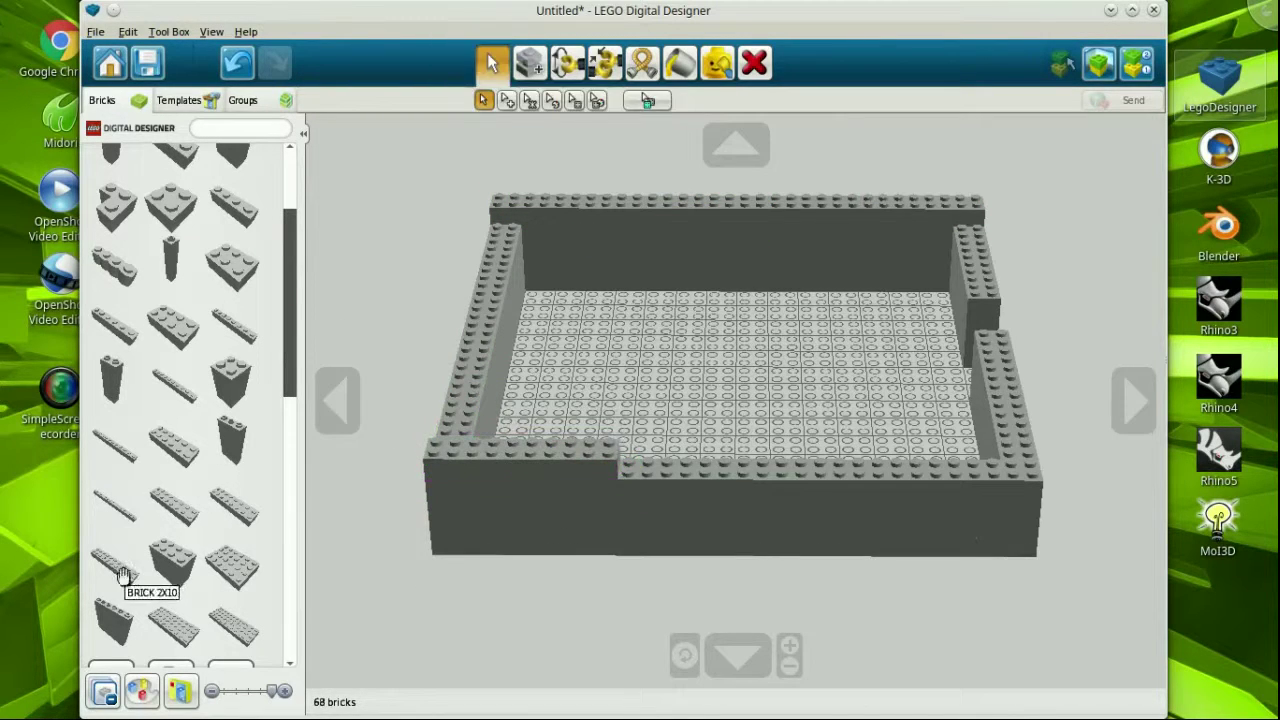
{"action": "left_click", "coordinate": [129, 586]}
{"action": "left_click", "coordinate": [720, 480]}
{"action": "left_click", "coordinate": [900, 480]}
{"action": "left_click", "coordinate": [849, 471]}
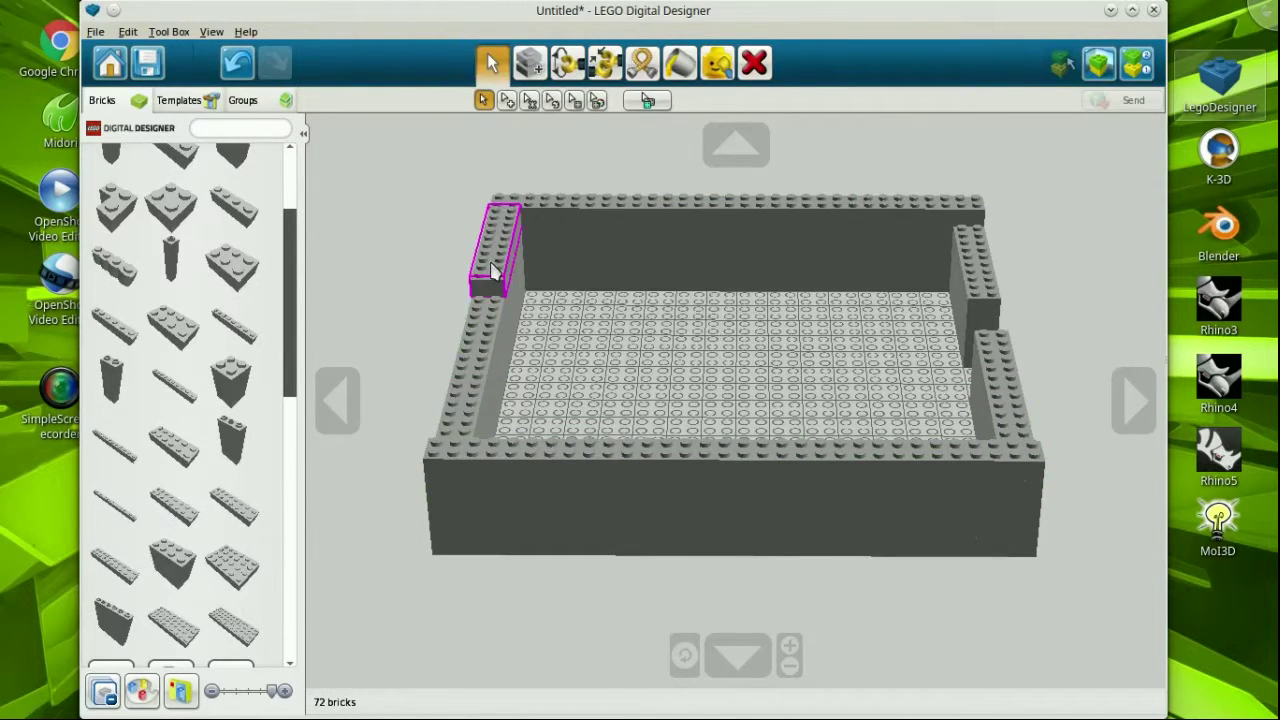
- Lay the fifth course along the wall opposite the doorway and on both sides of the doorway gap
{"action": "left_click", "coordinate": [113, 578]}
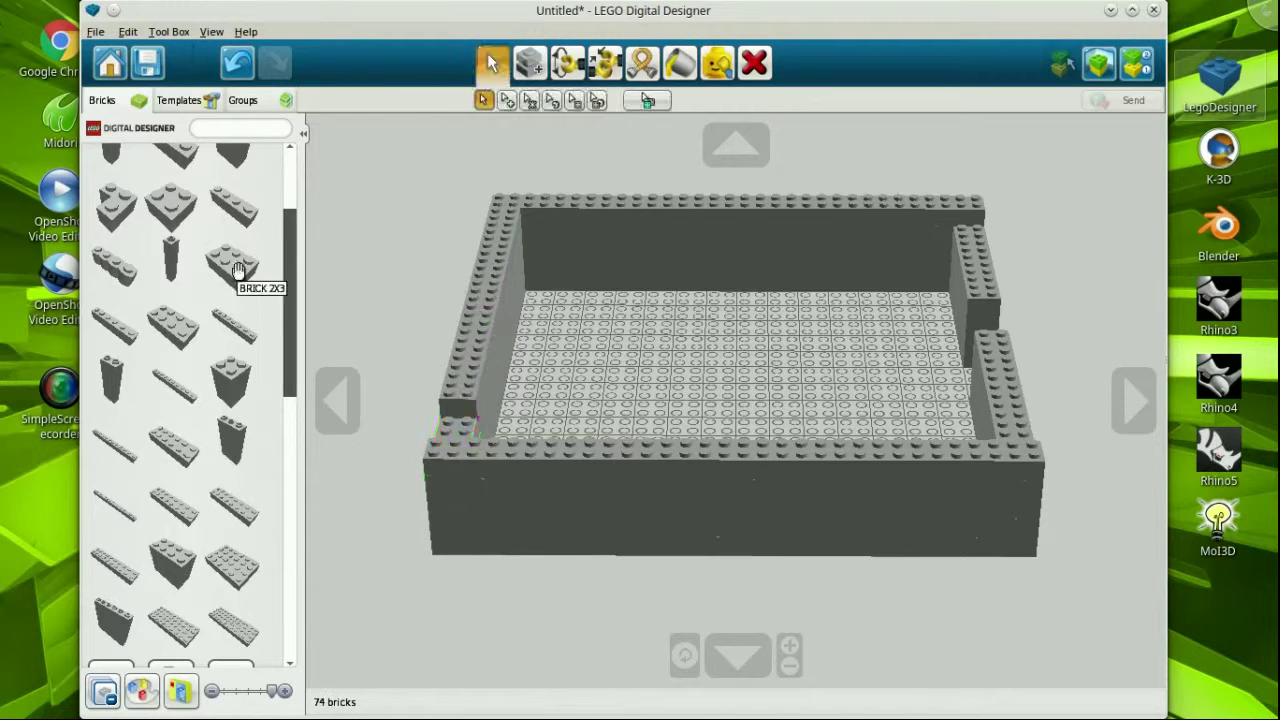
{"action": "left_click", "coordinate": [452, 435]}
{"action": "right_click_drag", "start_coordinate": [851, 367], "coordinate": [171, 271]}
{"action": "left_click", "coordinate": [171, 271]}
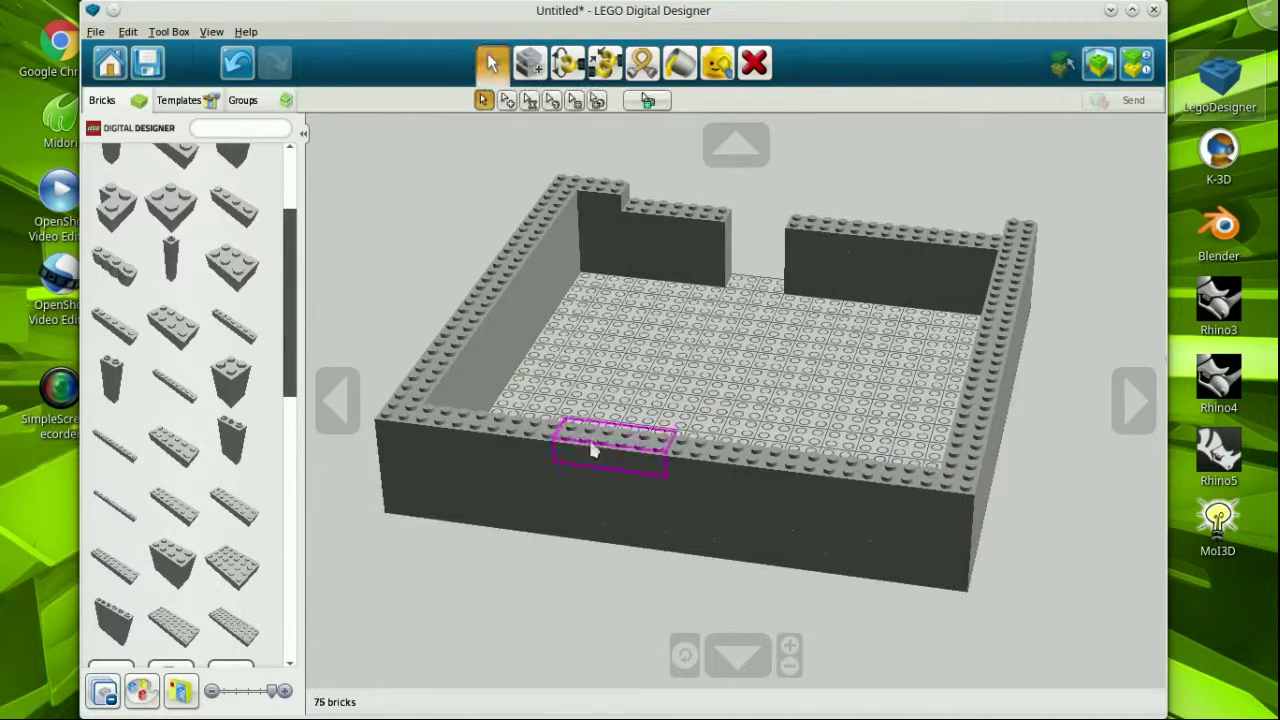
{"action": "left_click", "coordinate": [920, 228]}
{"action": "left_click", "coordinate": [630, 332]}
{"action": "left_click", "coordinate": [850, 225]}
{"action": "left_click", "coordinate": [163, 534]}
{"action": "left_click", "coordinate": [660, 205]}
{"action": "left_click", "coordinate": [171, 366]}
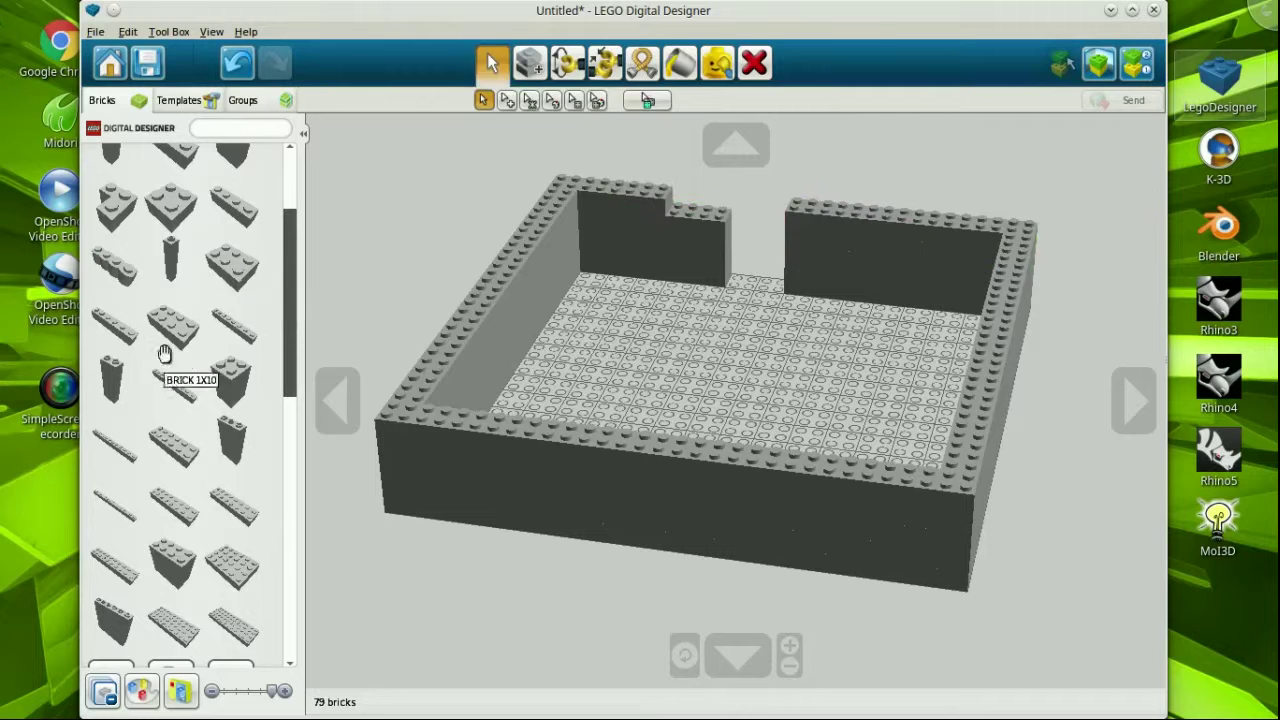
{"action": "left_click", "coordinate": [700, 200]}
{"action": "key", "text": "Escape"}
- Fit a door into the gap in the doorway wall
{"action": "mouse_move", "coordinate": [306, 222]}
{"action": "left_mouse_down"}
{"action": "mouse_move", "coordinate": [303, 586]}
{"action": "mouse_move", "coordinate": [289, 234]}
{"action": "left_mouse_up"}
{"action": "left_click", "coordinate": [172, 248]}
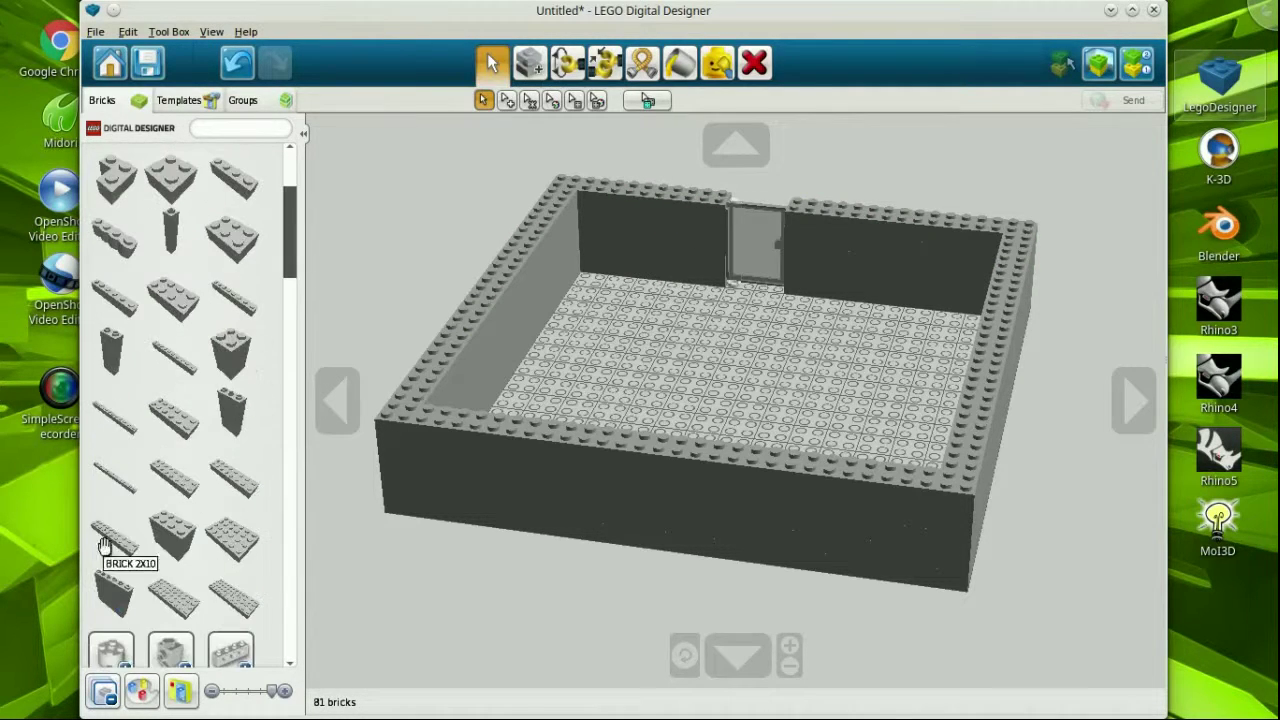
- Lay the sixth course along the doorway wall, spanning the door with 2x10 bricks, and along the opposite wall
{"action": "left_click", "coordinate": [114, 543]}
{"action": "left_click", "coordinate": [786, 206]}
{"action": "left_click", "coordinate": [914, 229]}
{"action": "left_click", "coordinate": [623, 193]}
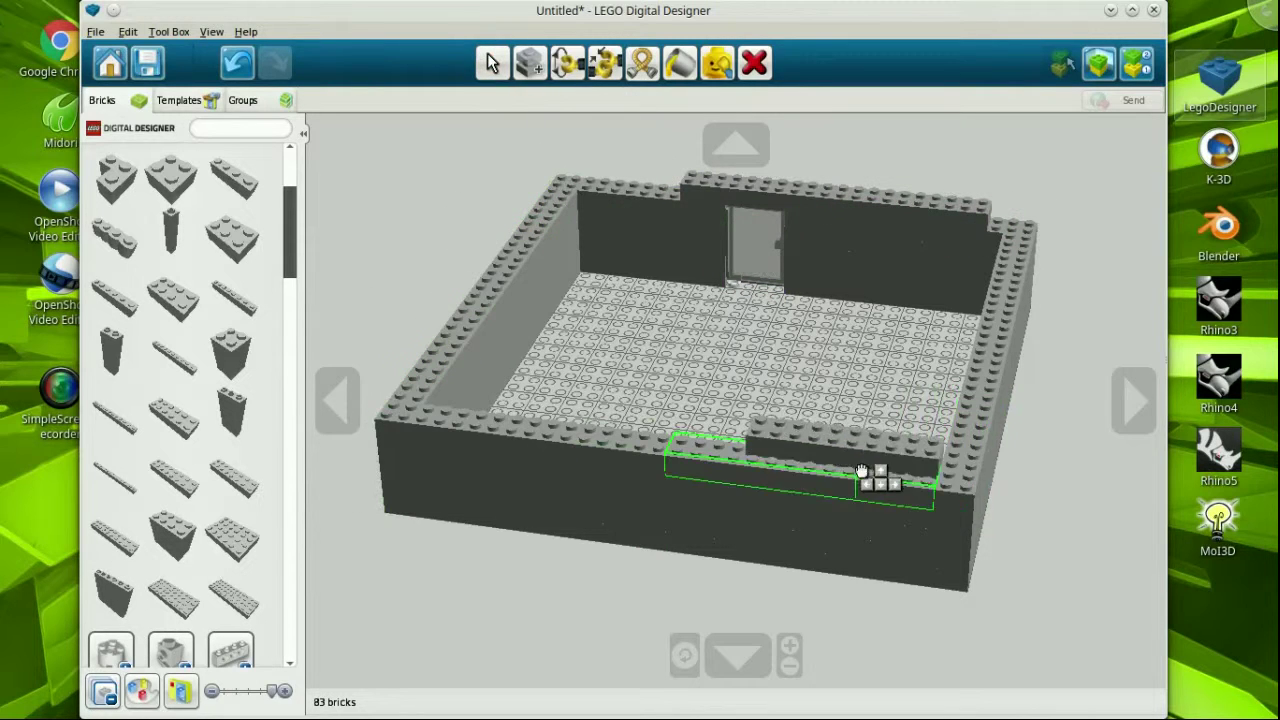
{"action": "left_click", "coordinate": [857, 480]}
{"action": "left_click", "coordinate": [594, 214]}
{"action": "key", "text": "Escape"}
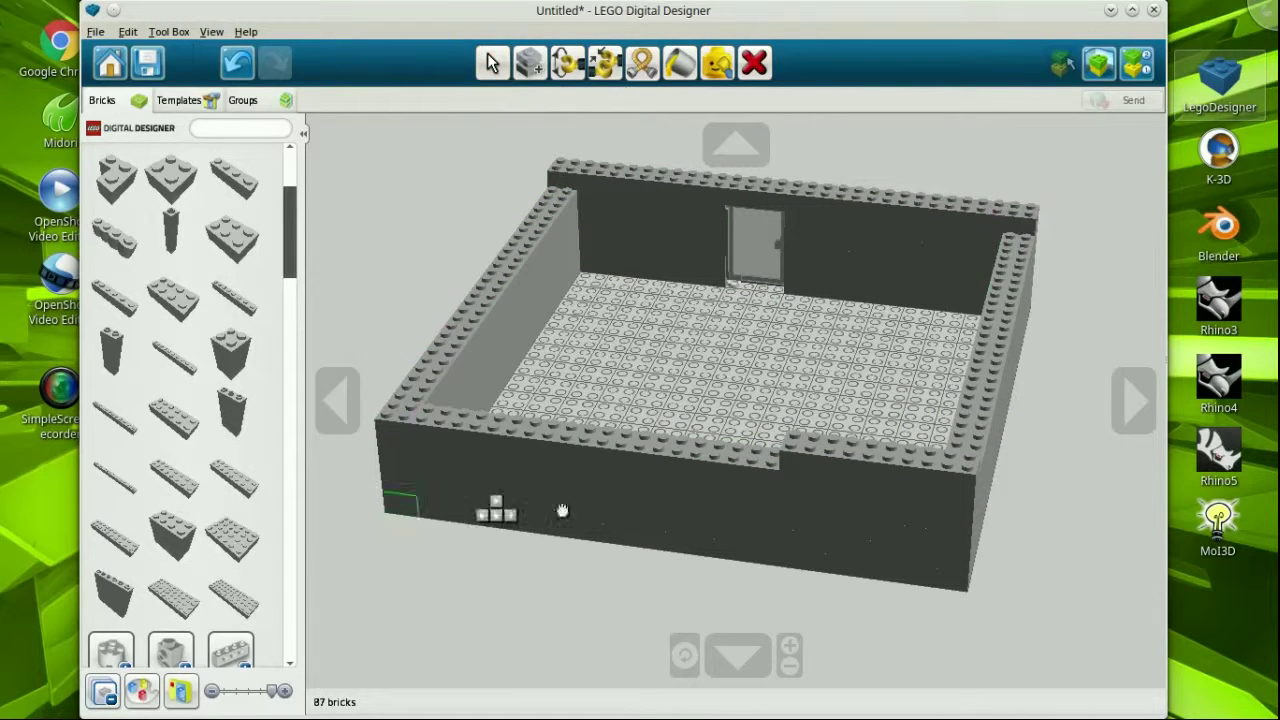
{"action": "left_click", "coordinate": [586, 432]}
{"action": "left_click", "coordinate": [500, 428]}
- Lay the sixth course along the far side wall
{"action": "left_click", "coordinate": [1134, 400]}
{"action": "left_click", "coordinate": [580, 226]}
{"action": "left_click", "coordinate": [849, 209]}
{"action": "left_click", "coordinate": [700, 200]}
{"action": "left_click", "coordinate": [610, 200]}
{"action": "key", "text": "Escape"}
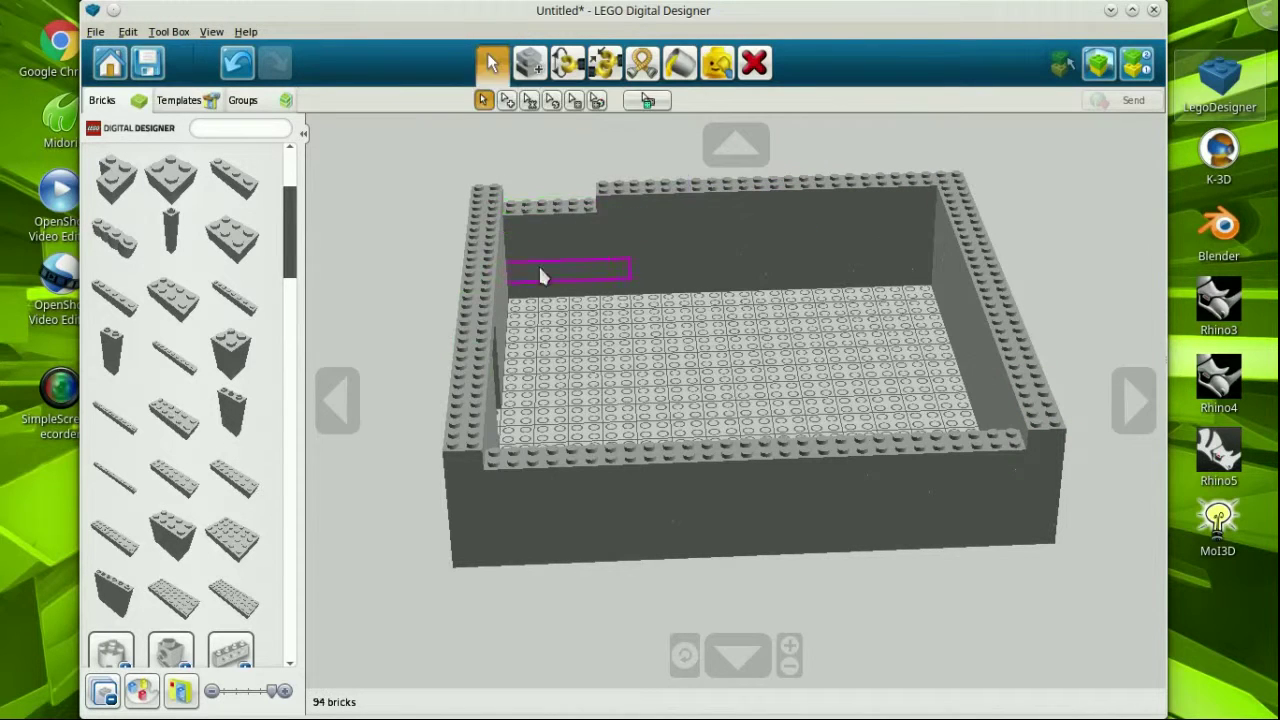
{"action": "left_click", "coordinate": [548, 210]}
- Lay the sixth course along the near side wall, using 2x10 bricks for its open end
{"action": "left_click", "coordinate": [215, 415]}
{"action": "left_click", "coordinate": [960, 445]}
{"action": "left_click", "coordinate": [815, 440]}
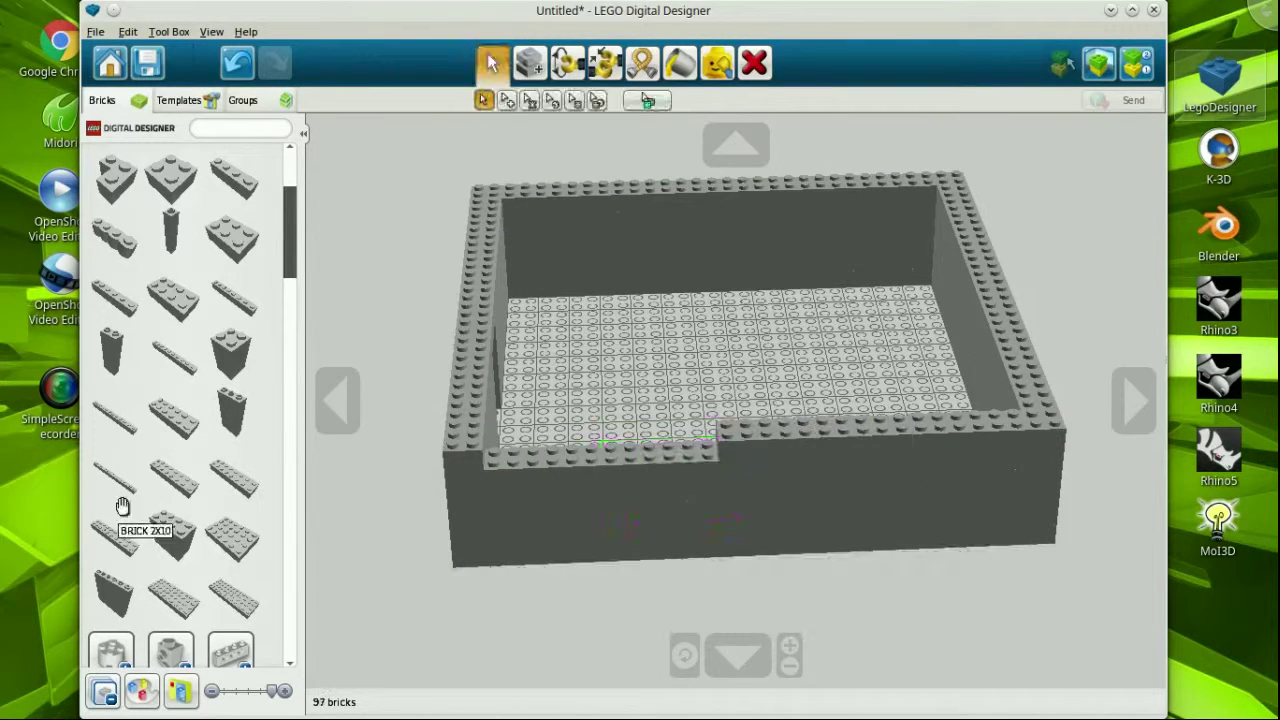
{"action": "left_click", "coordinate": [122, 506]}
{"action": "left_click", "coordinate": [528, 465]}
- Lay the seventh course along the near side wall and begin it at one end of the far side wall
{"action": "left_click", "coordinate": [486, 430]}
{"action": "left_click", "coordinate": [673, 432]}
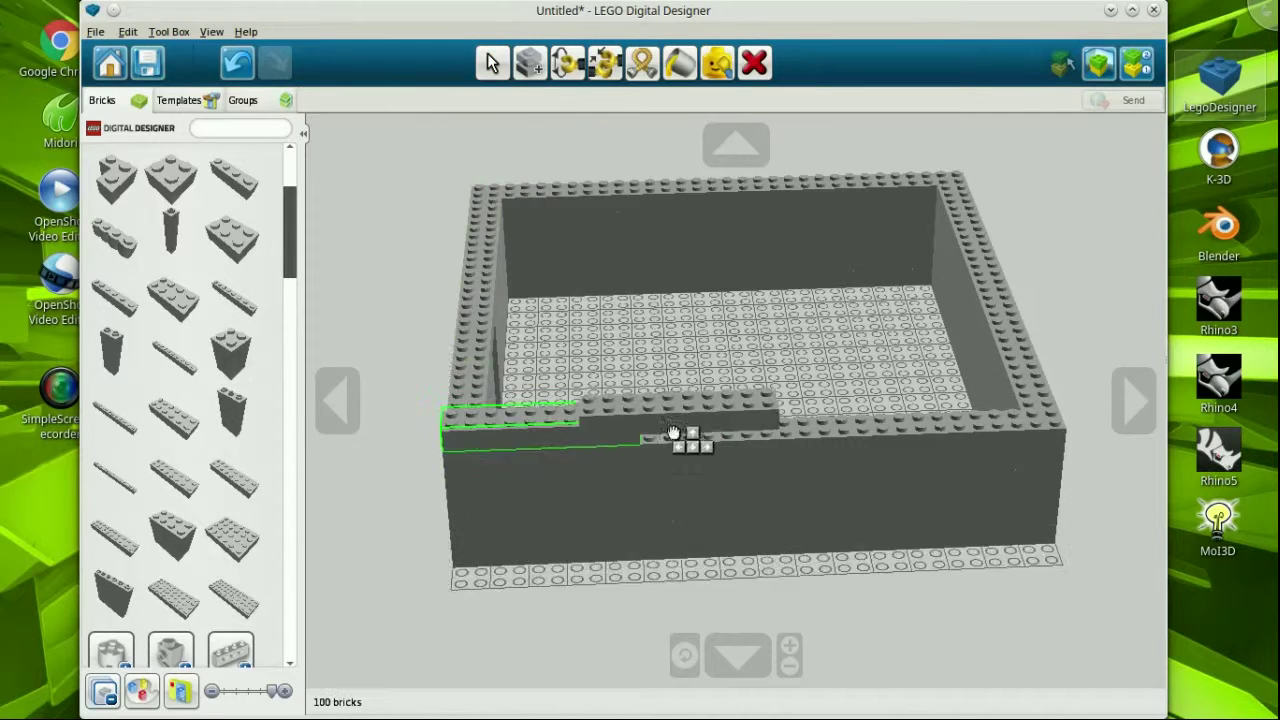
{"action": "left_click", "coordinate": [903, 443]}
{"action": "left_click", "coordinate": [543, 194]}
{"action": "left_click", "coordinate": [441, 413]}
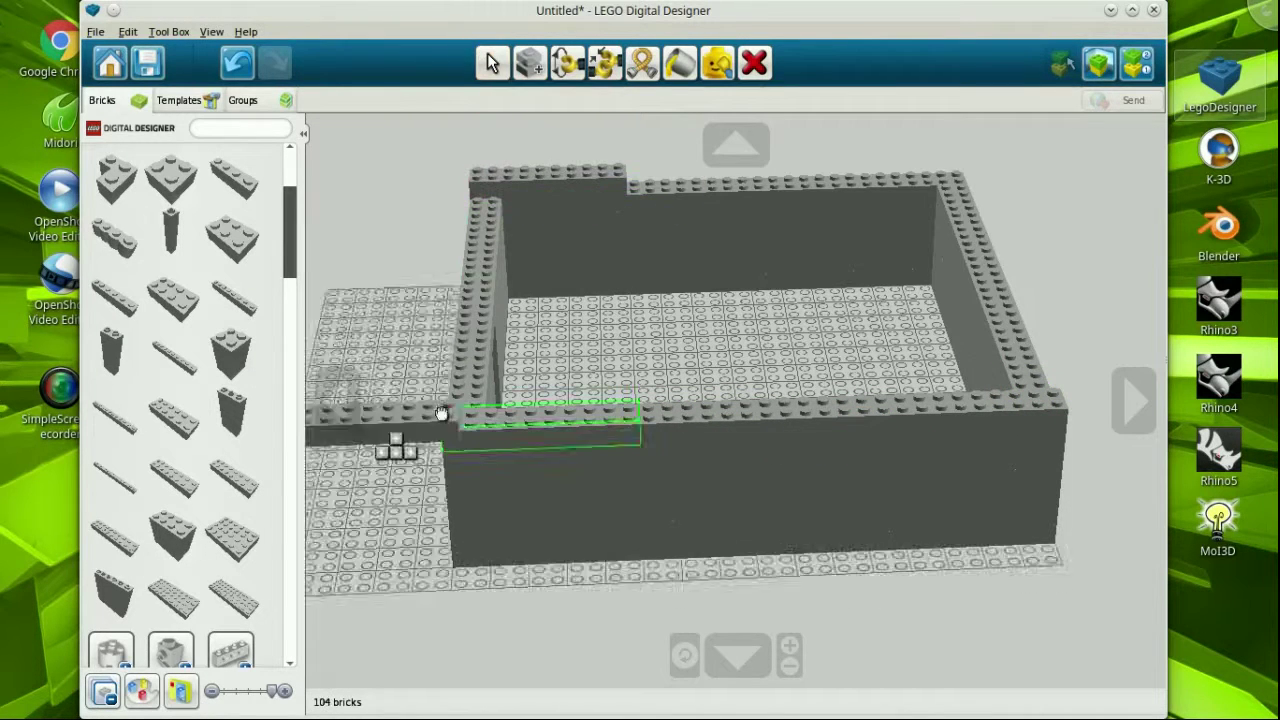
- Complete the seventh course along the far side wall
{"action": "left_click", "coordinate": [857, 192]}
{"action": "left_click", "coordinate": [700, 190]}
{"action": "left_click", "coordinate": [770, 190]}
{"action": "key", "text": "v"}
- Lay the seventh course along the doorway wall and the wall opposite it, filling the short gap near the corner
{"action": "left_click", "coordinate": [520, 432]}
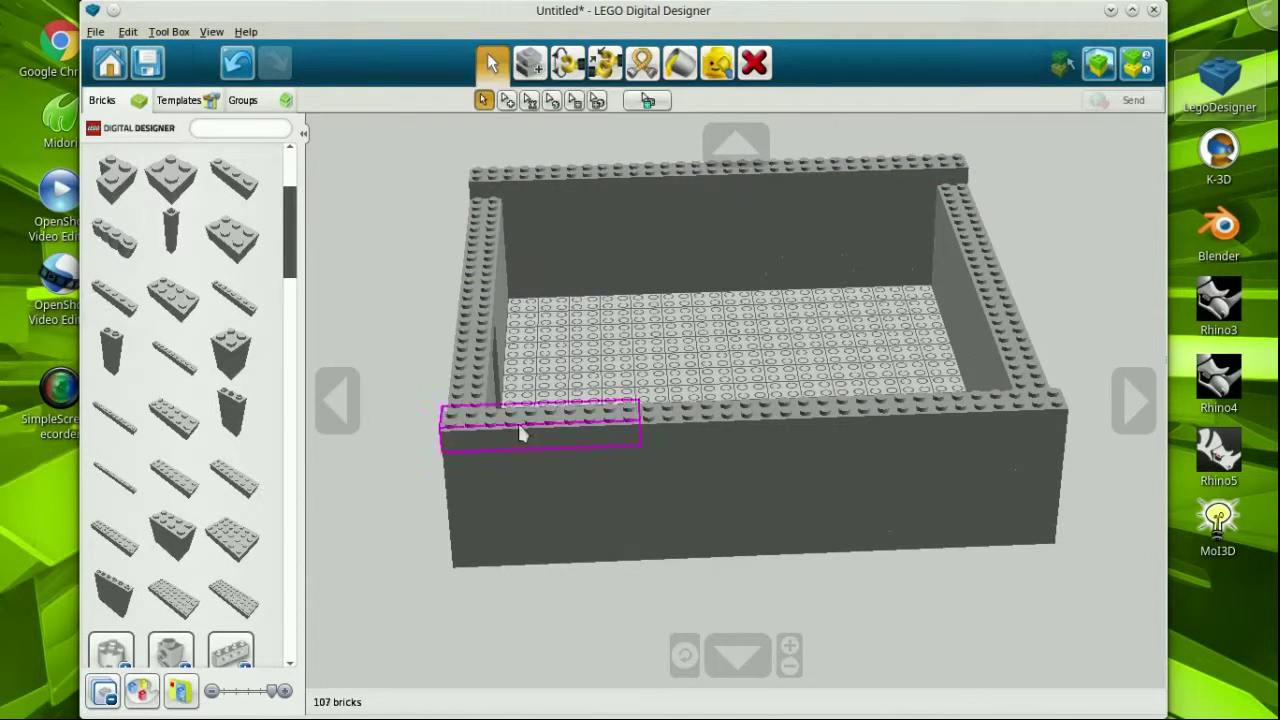
{"action": "left_click_drag", "start_coordinate": [520, 432], "coordinate": [980, 232]}
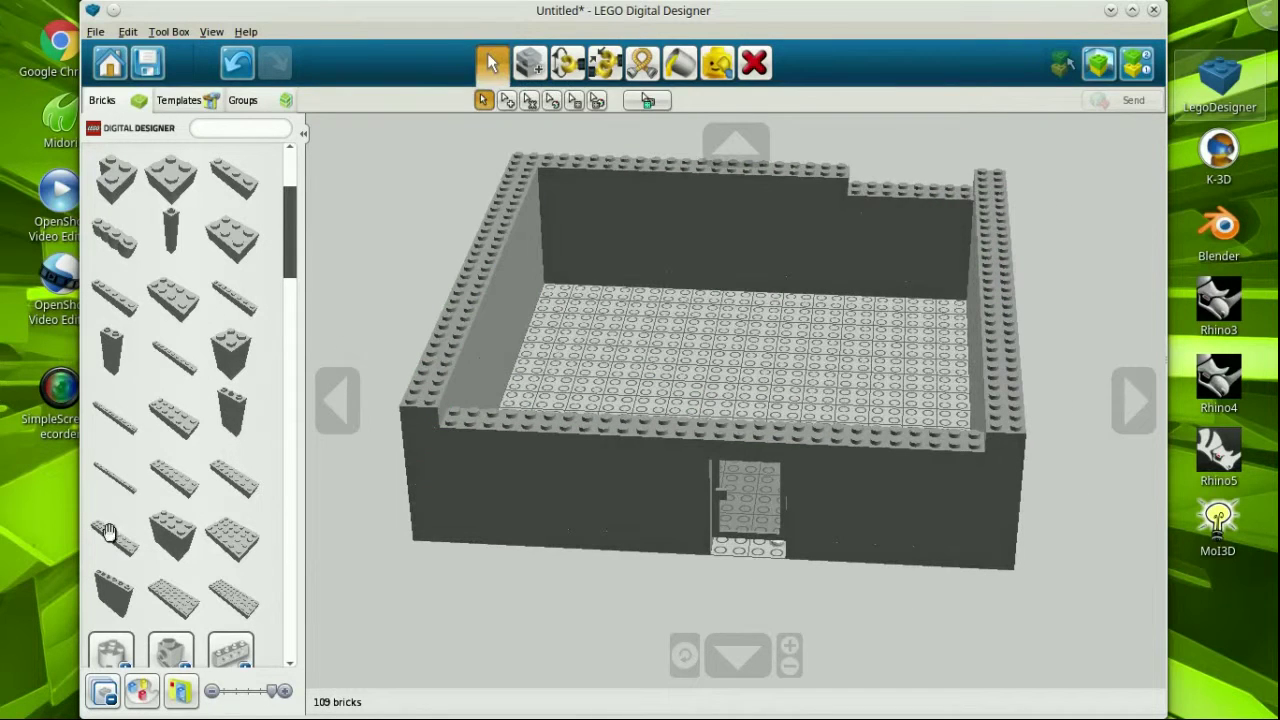
{"action": "mouse_move", "coordinate": [519, 432]}
{"action": "left_mouse_down"}
{"action": "mouse_move", "coordinate": [857, 200]}
{"action": "mouse_move", "coordinate": [519, 432]}
{"action": "left_mouse_up"}
{"action": "left_click", "coordinate": [519, 432]}
{"action": "left_click", "coordinate": [220, 266]}
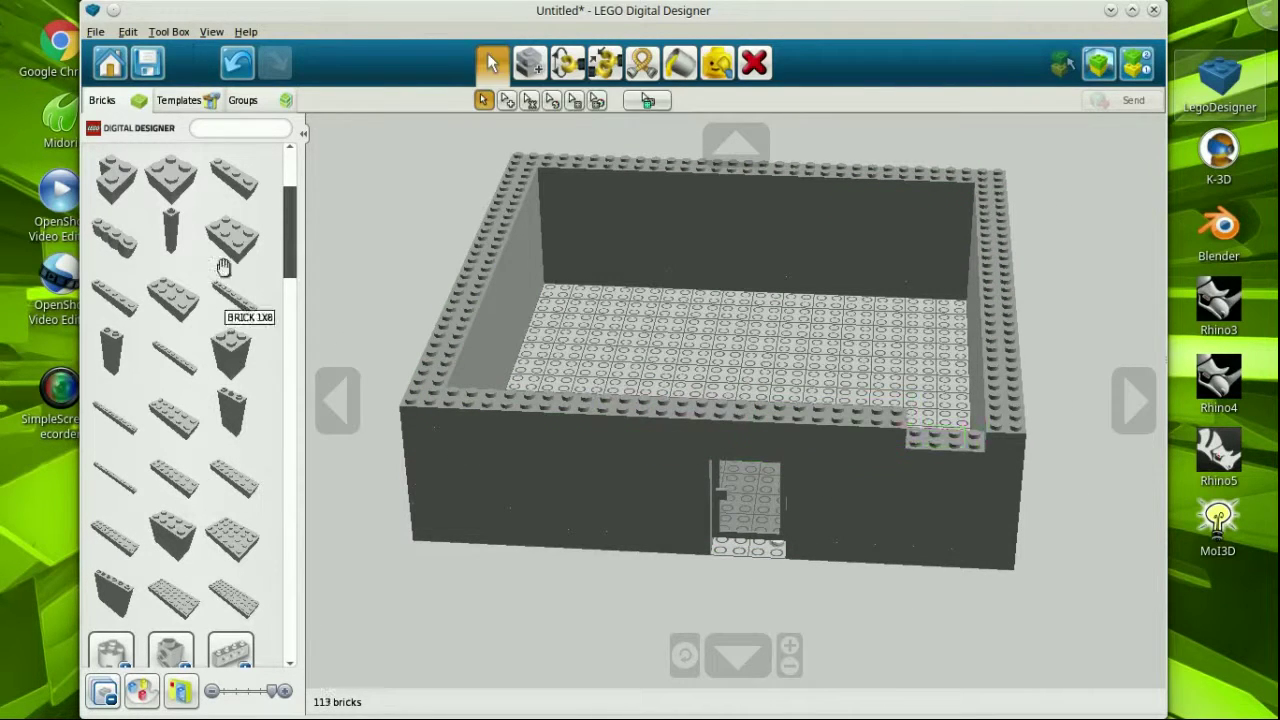
{"action": "left_click", "coordinate": [943, 434]}
- Lay the eighth course along the doorway wall and the wall opposite it
{"action": "left_click", "coordinate": [745, 414]}
{"action": "left_click", "coordinate": [665, 168]}
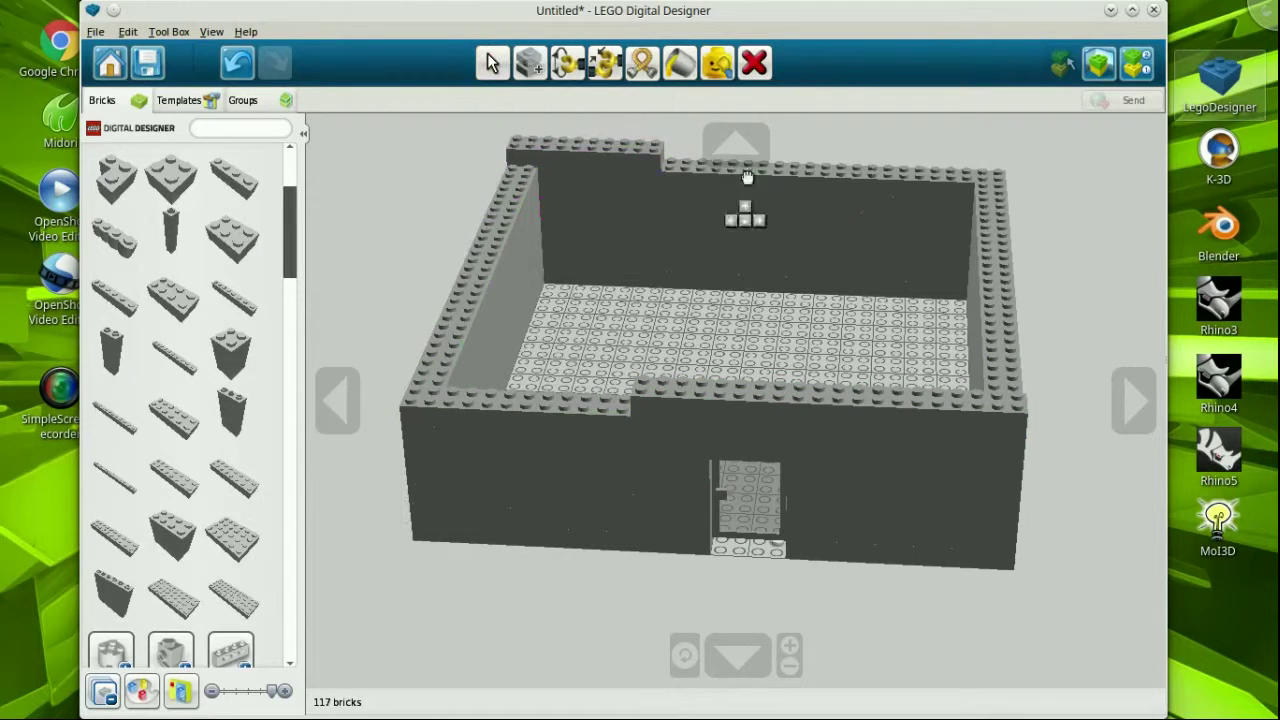
{"action": "key", "text": "Escape"}
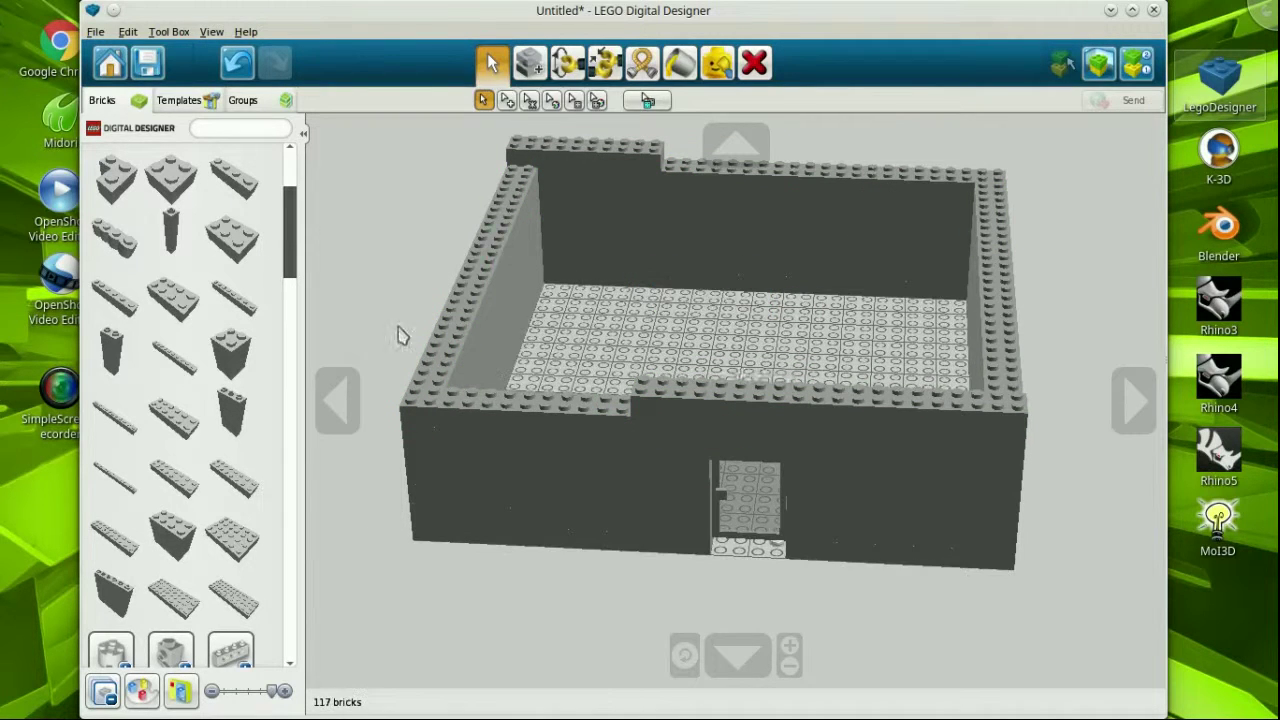
{"action": "left_click", "coordinate": [530, 380]}
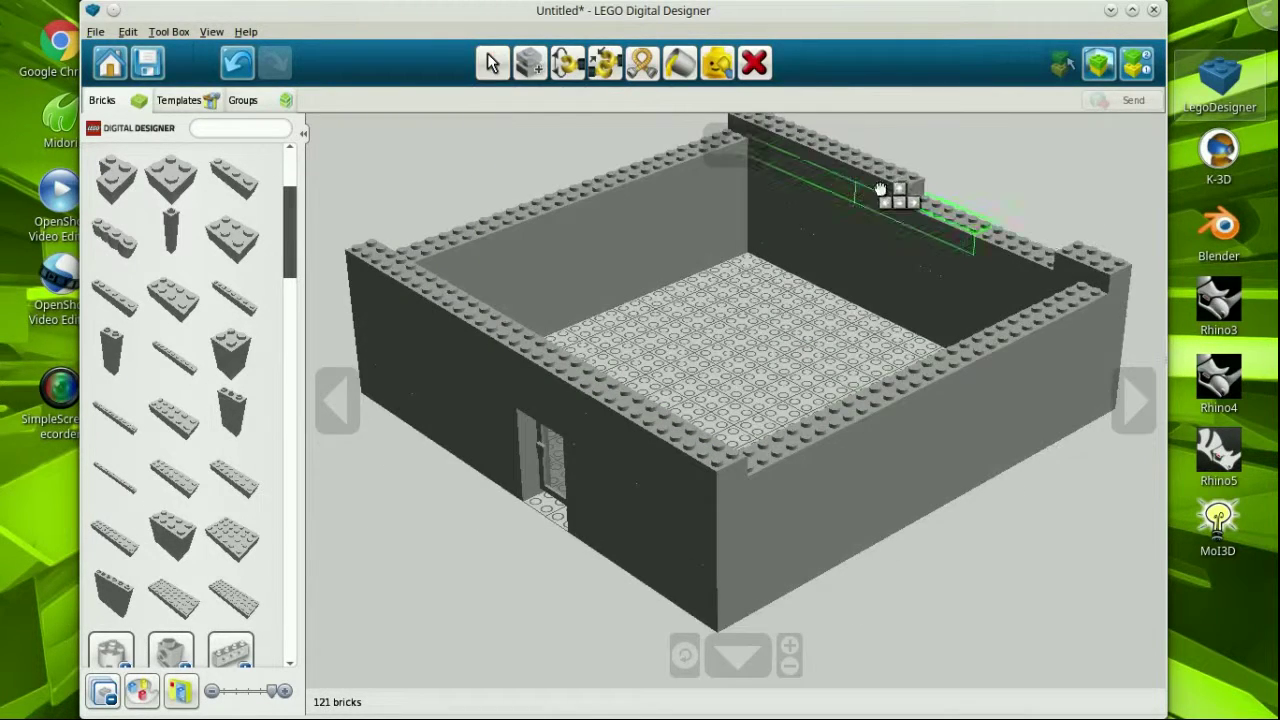
{"action": "left_click", "coordinate": [958, 220]}
- Complete the eighth course along the two side walls and fill the remaining gap in the top course
{"action": "left_click", "coordinate": [1057, 320]}
{"action": "left_click", "coordinate": [863, 423]}
{"action": "left_click", "coordinate": [980, 349]}
{"action": "left_click", "coordinate": [1040, 315]}
{"action": "left_click", "coordinate": [1080, 300]}
{"action": "left_click", "coordinate": [486, 243]}
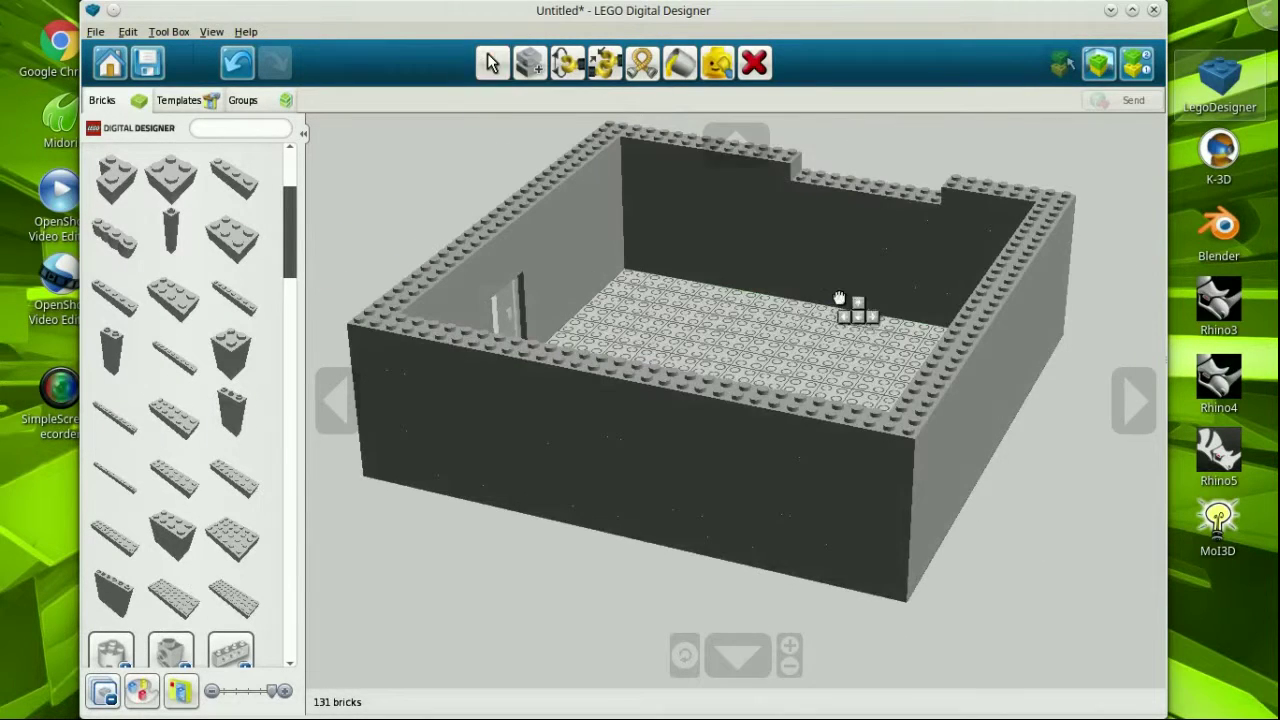
{"action": "left_click", "coordinate": [933, 203]}
{"action": "left_click", "coordinate": [1133, 400]}
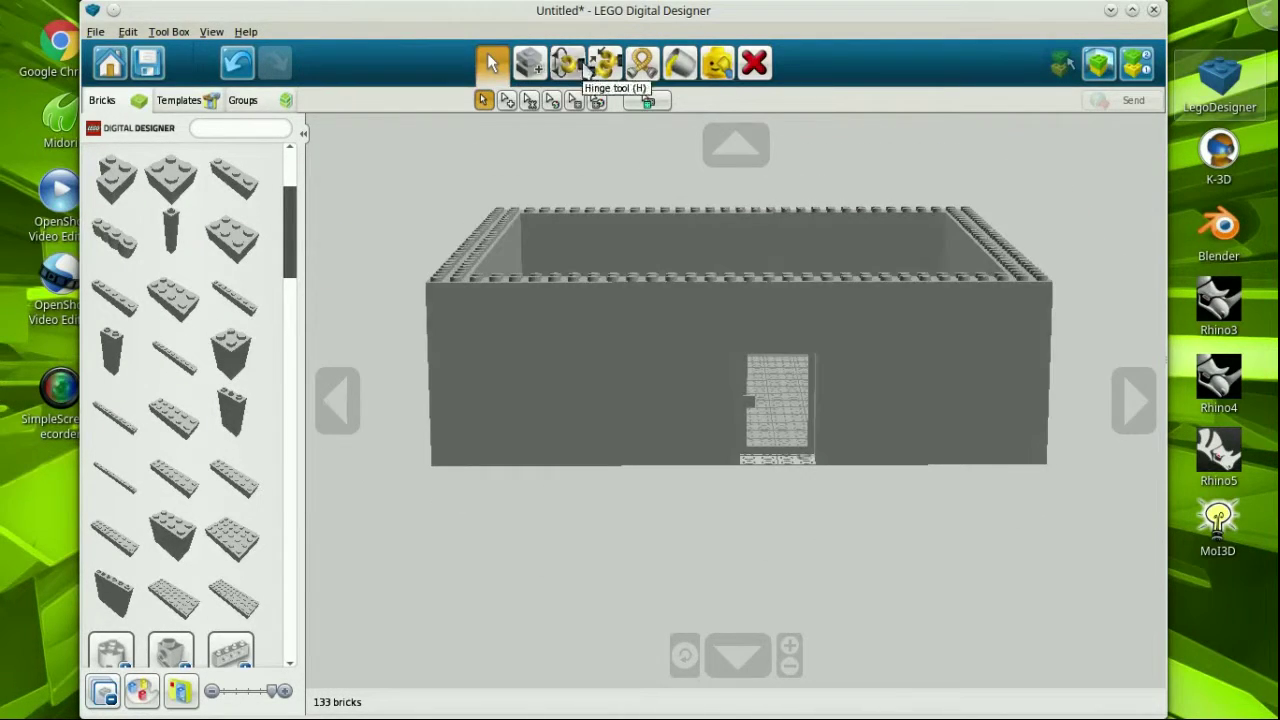
- Swing the front door open with the Hinge tool
{"action": "left_click", "coordinate": [567, 62]}
{"action": "left_click_drag", "start_coordinate": [855, 360], "coordinate": [600, 214]}
{"action": "right_click_drag", "start_coordinate": [600, 214], "coordinate": [394, 557]}
- Lay the first inset roof course of 4x10 bricks on top of the doorway wall and the wall opposite it
{"action": "scroll", "coordinate": [190, 400], "scroll_direction": "down", "scroll_amount": 3}
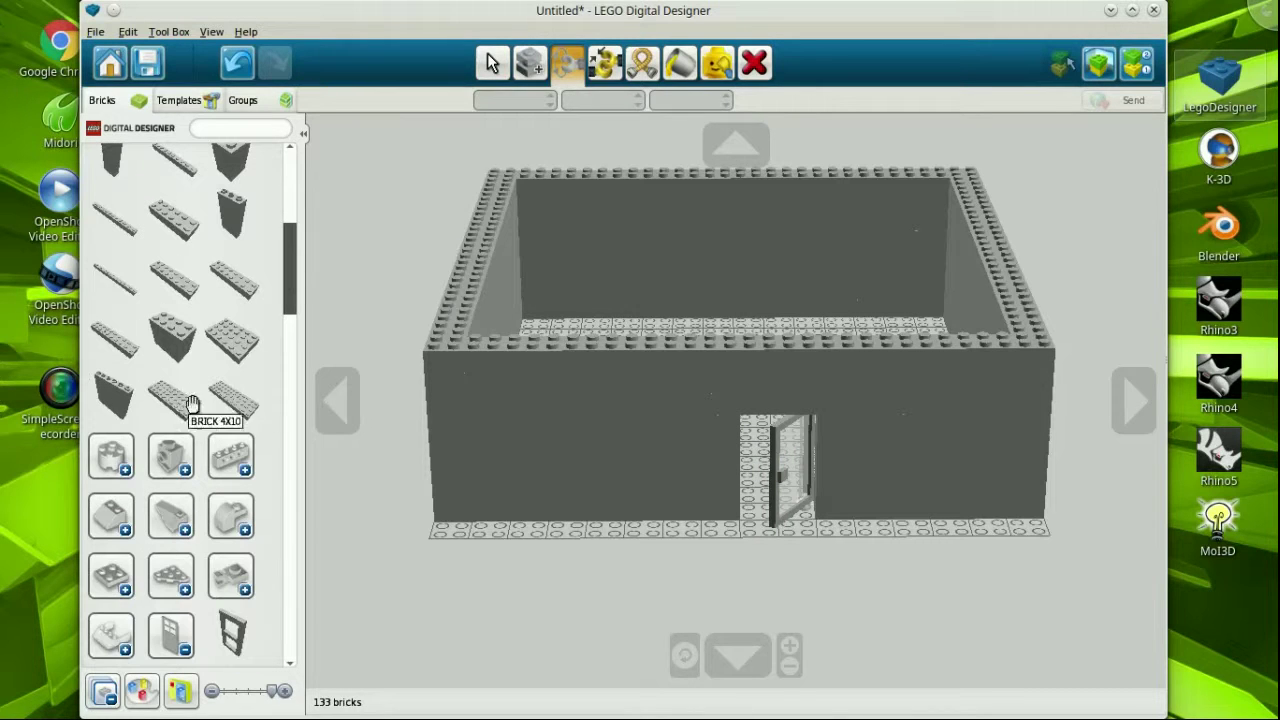
{"action": "left_click", "coordinate": [200, 420]}
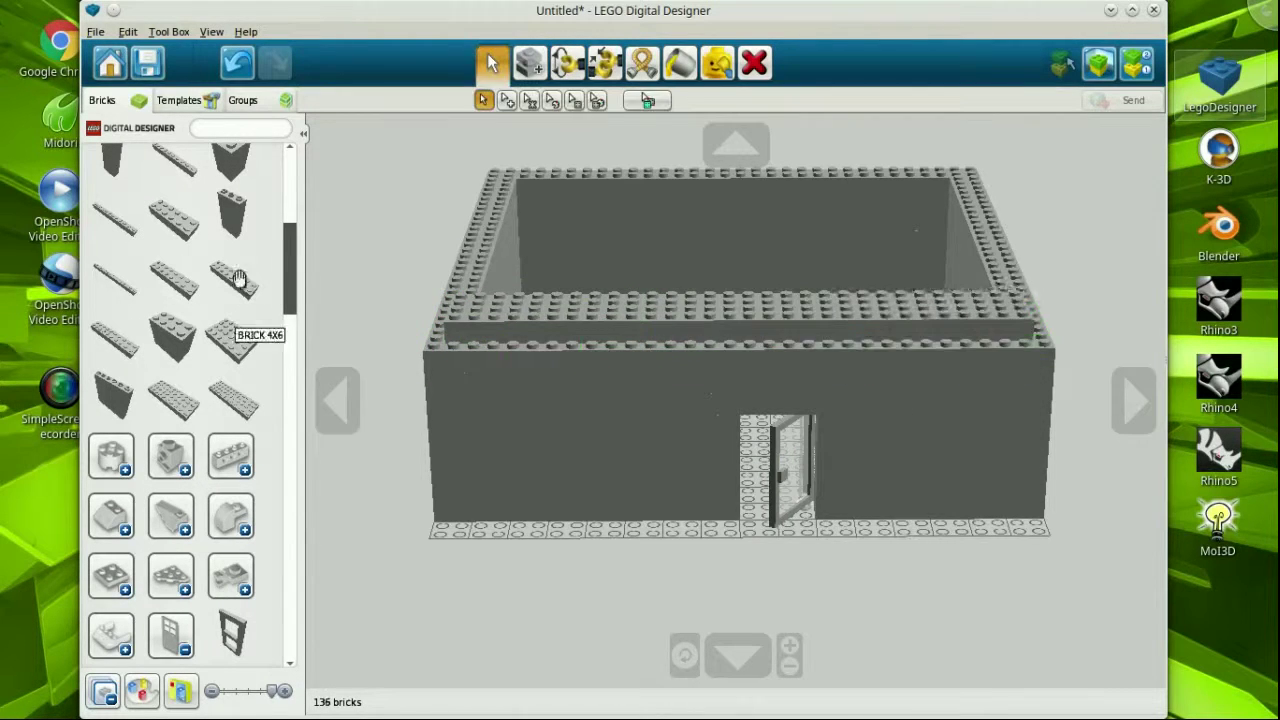
{"action": "left_click", "coordinate": [336, 402]}
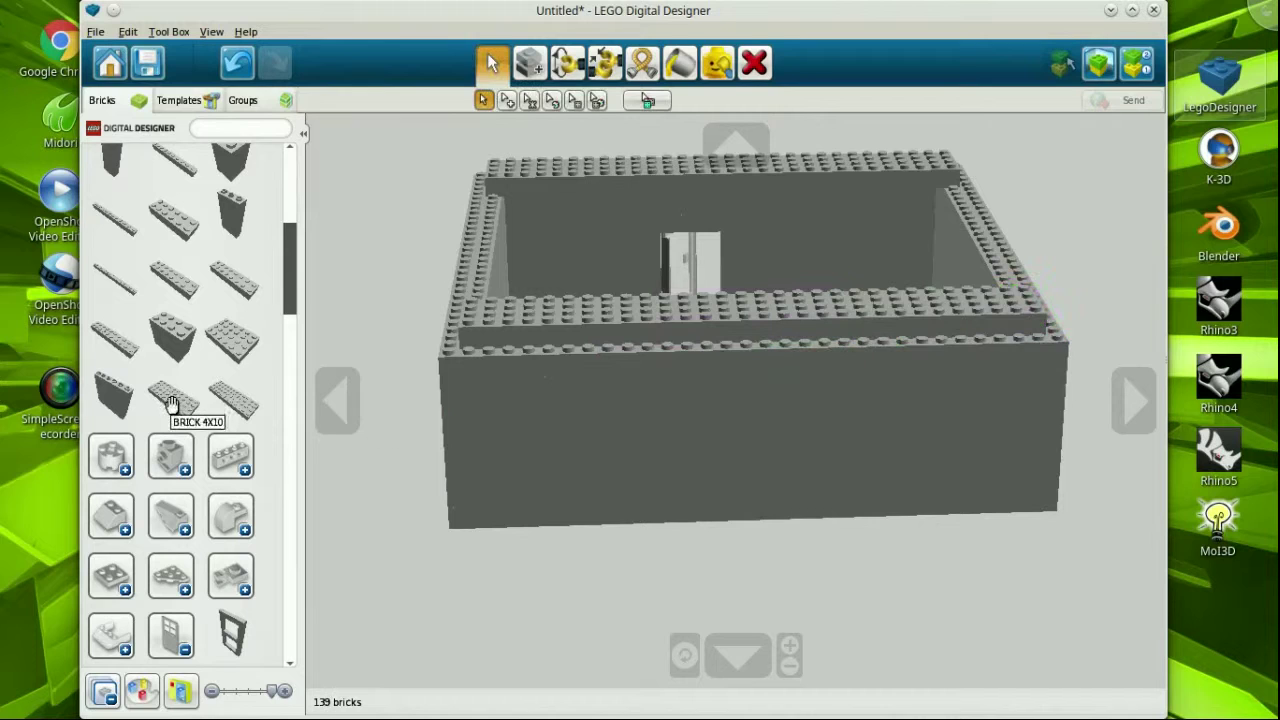
- Lay the second roof course one step inward along the doorway wall and its opposite wall, starting with a 4x6 brick
{"action": "left_click", "coordinate": [230, 333]}
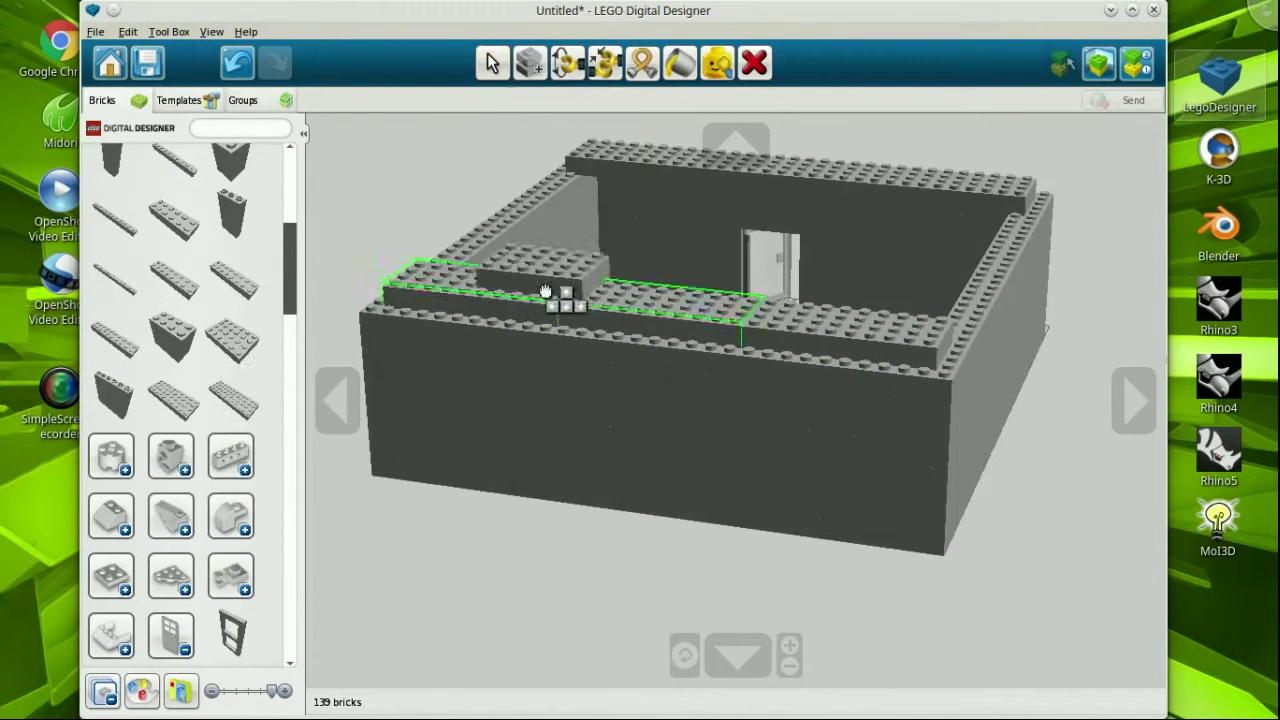
{"action": "left_click", "coordinate": [520, 255]}
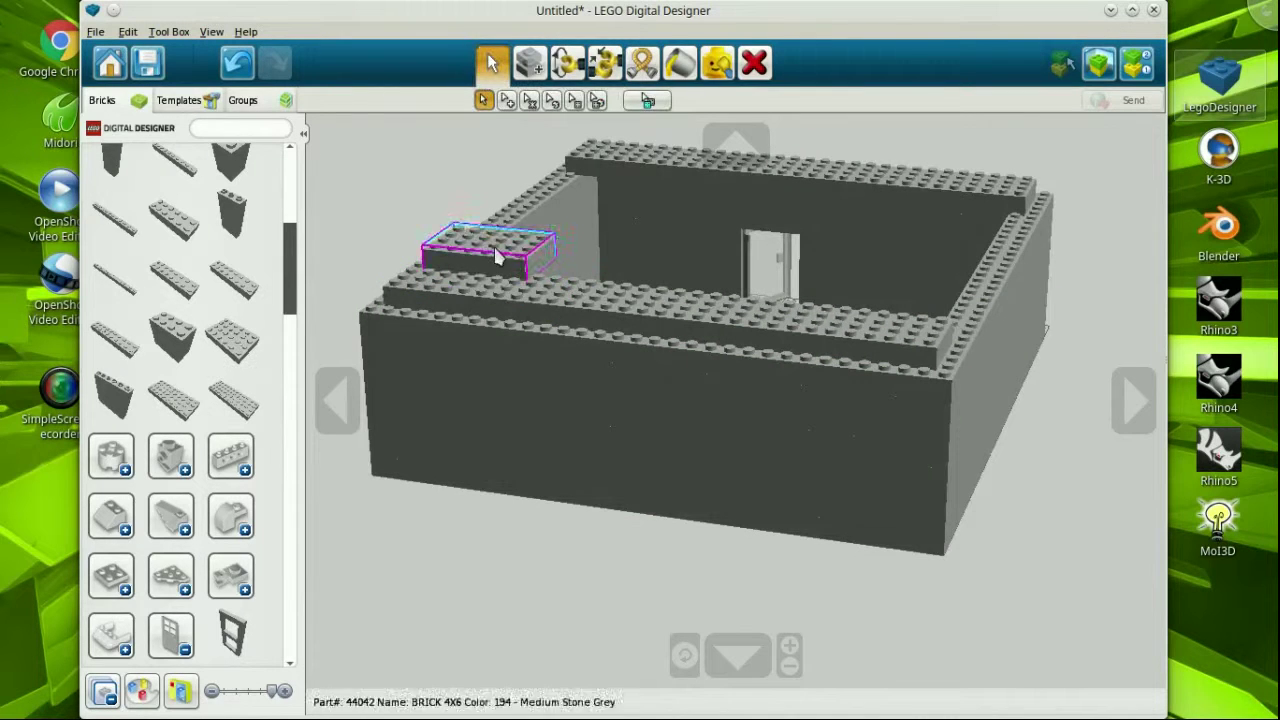
{"action": "left_click", "coordinate": [232, 338]}
{"action": "left_click", "coordinate": [814, 309]}
{"action": "scroll", "coordinate": [200, 440], "scroll_direction": "up", "scroll_amount": 2}
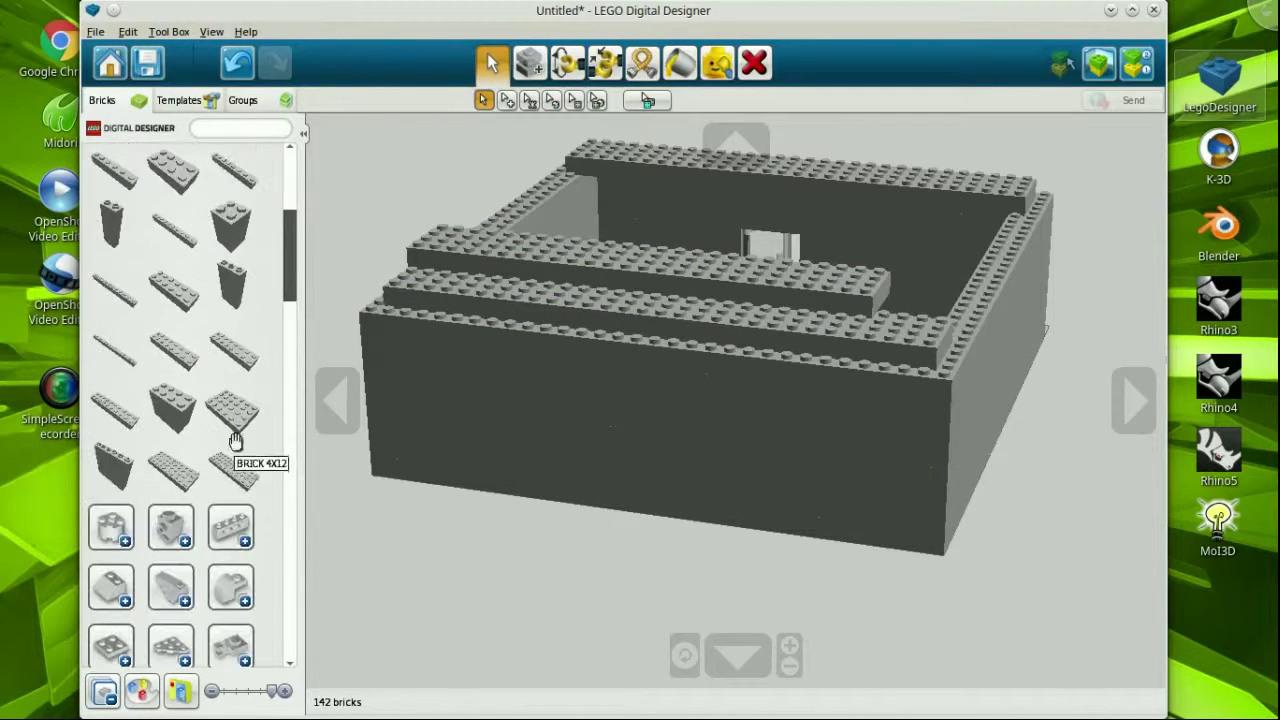
{"action": "left_click", "coordinate": [230, 465]}
{"action": "left_click", "coordinate": [338, 400]}
{"action": "left_click", "coordinate": [620, 290]}
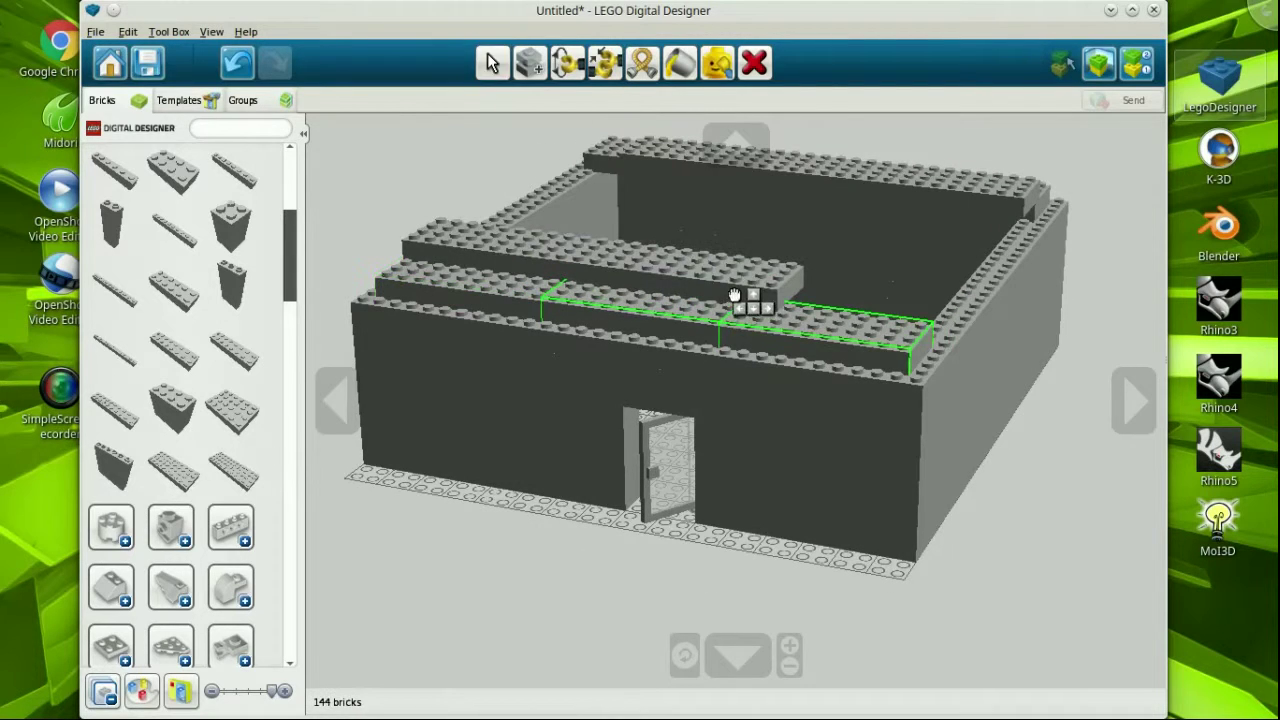
- Lay roof bricks along one side wall to link the stepped rows of the doorway wall and its opposite wall
{"action": "left_click", "coordinate": [170, 472]}
{"action": "left_click", "coordinate": [700, 160]}
{"action": "right_click_drag", "start_coordinate": [700, 160], "coordinate": [849, 323]}
{"action": "right_click", "coordinate": [1027, 705]}
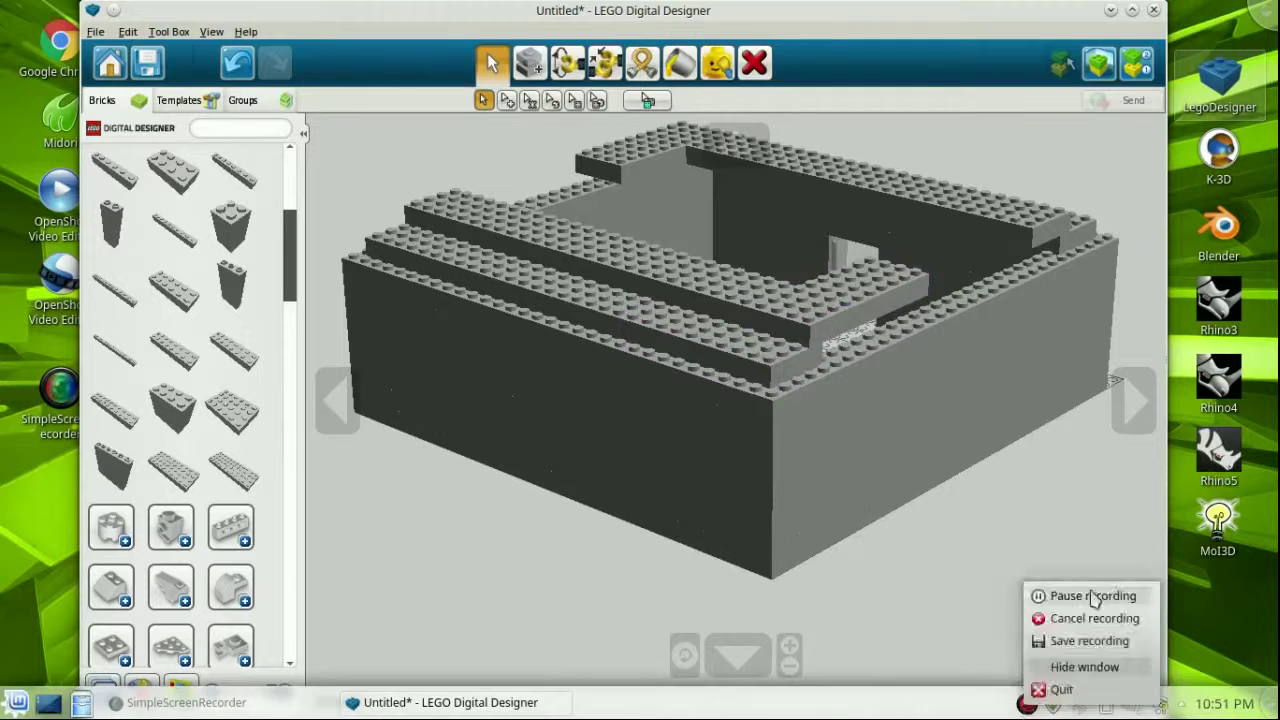
{"action": "key", "text": "Escape"}
{"action": "left_click", "coordinate": [988, 262]}
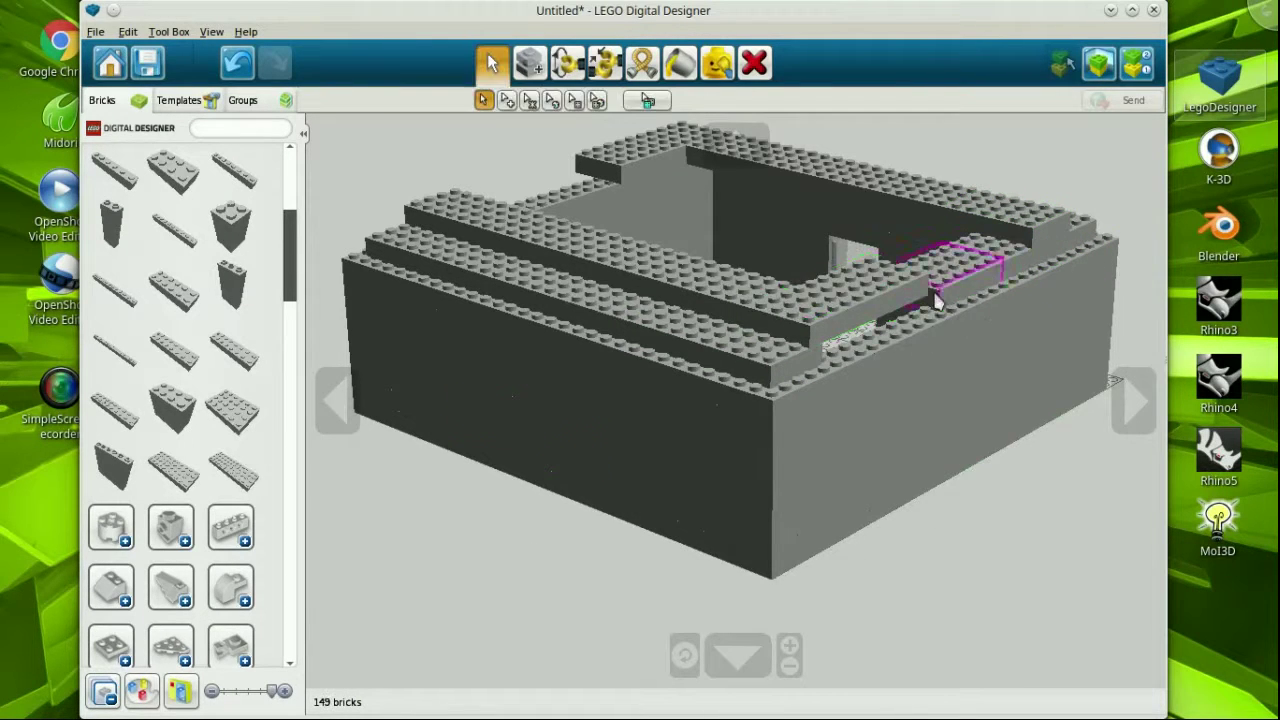
{"action": "left_click", "coordinate": [940, 292]}
- Fill the remaining gaps in the roof courses over both side walls with 4x10 bricks
{"action": "right_click_drag", "start_coordinate": [940, 292], "coordinate": [600, 330]}
{"action": "left_click", "coordinate": [138, 323]}
{"action": "left_click", "coordinate": [740, 350]}
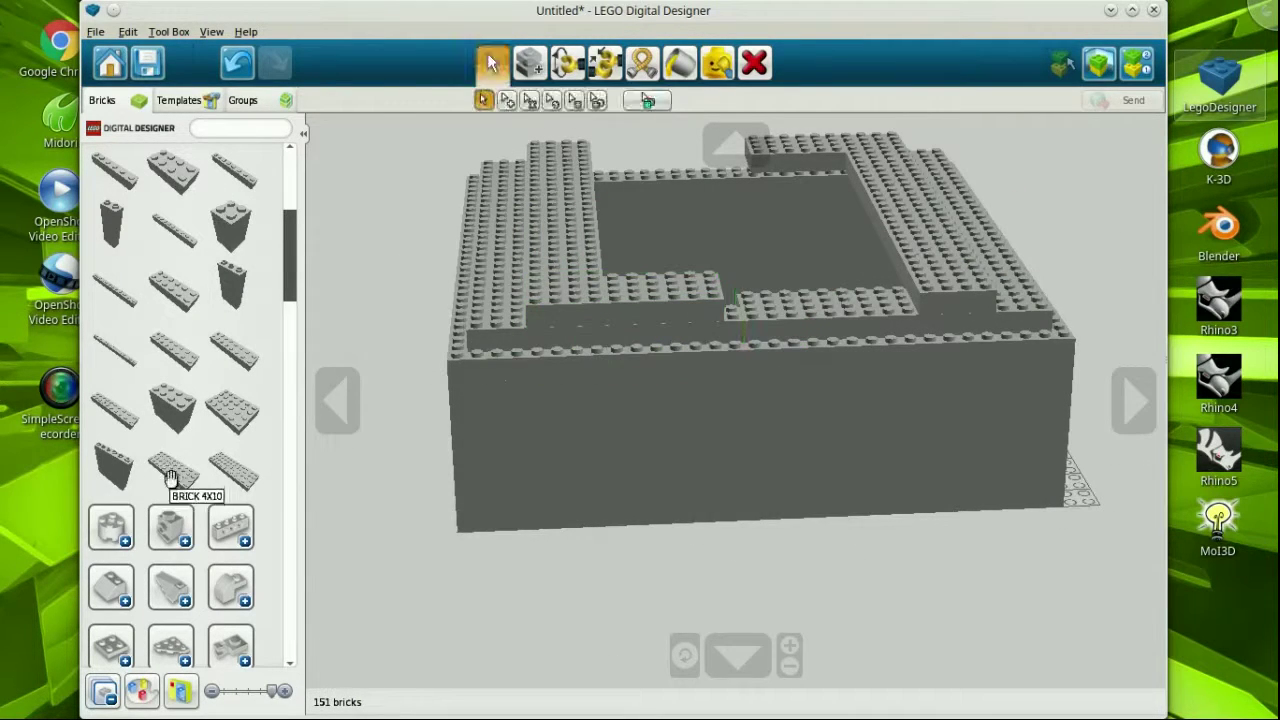
{"action": "left_click", "coordinate": [168, 468]}
{"action": "left_click", "coordinate": [829, 320]}
{"action": "left_click", "coordinate": [343, 408]}
{"action": "key", "text": "ctrl+v"}
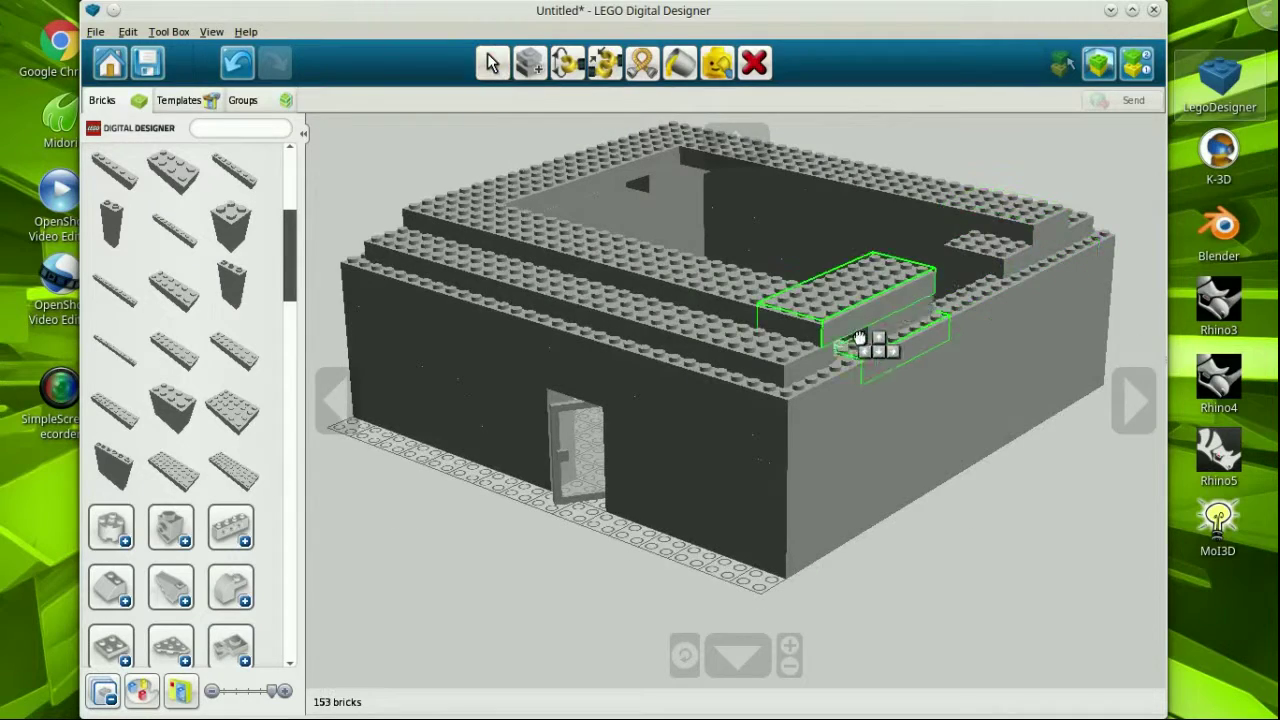
{"action": "left_click", "coordinate": [905, 315]}
{"action": "left_click", "coordinate": [337, 400]}
{"action": "key", "text": "ctrl+v"}
{"action": "left_click", "coordinate": [846, 323]}
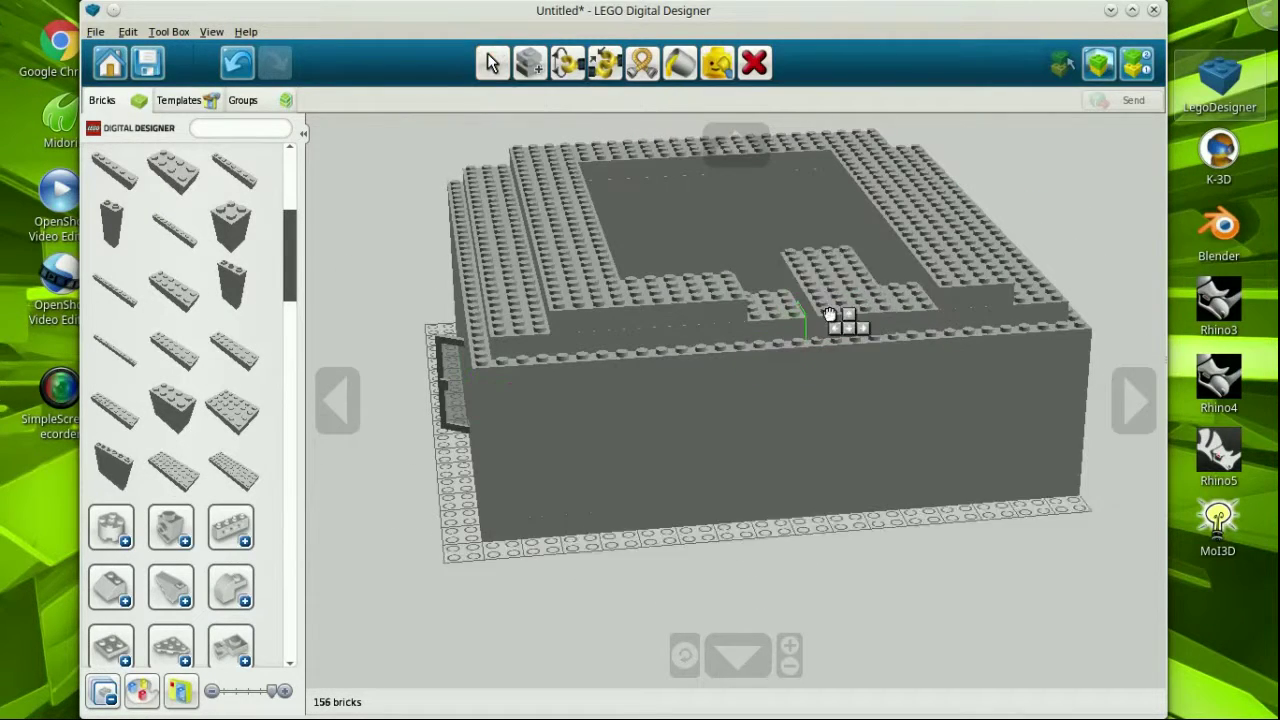
- Lay the third roof course further inward along the wall opposite the doorway, using 4x10 bricks
{"action": "left_click", "coordinate": [337, 400]}
{"action": "key", "text": "ctrl+v"}
{"action": "left_click", "coordinate": [605, 310]}
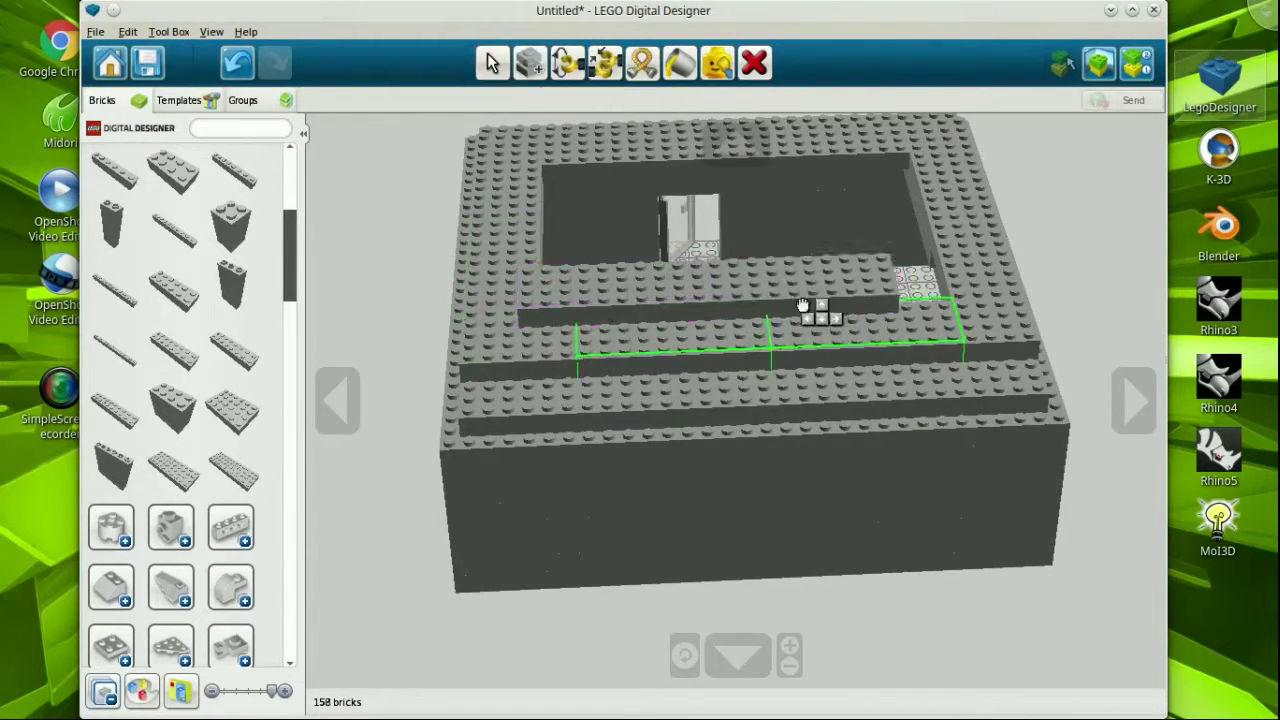
{"action": "left_click", "coordinate": [337, 400]}
{"action": "left_click", "coordinate": [171, 471]}
{"action": "left_click", "coordinate": [594, 329]}
{"action": "scroll", "coordinate": [888, 347], "scroll_direction": "down", "scroll_amount": 2}
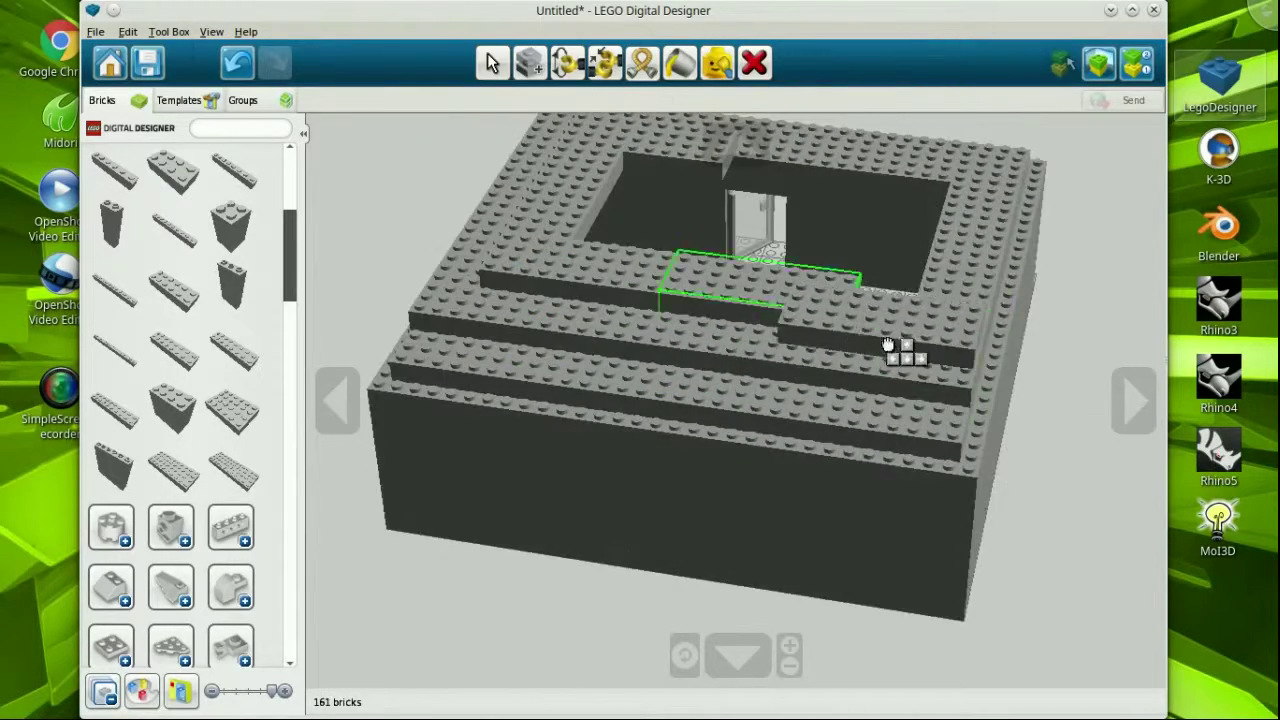
{"action": "left_click", "coordinate": [888, 347]}
- Stack further 4x10 roof courses inward on all sides until the central opening is covered
{"action": "left_click", "coordinate": [337, 400]}
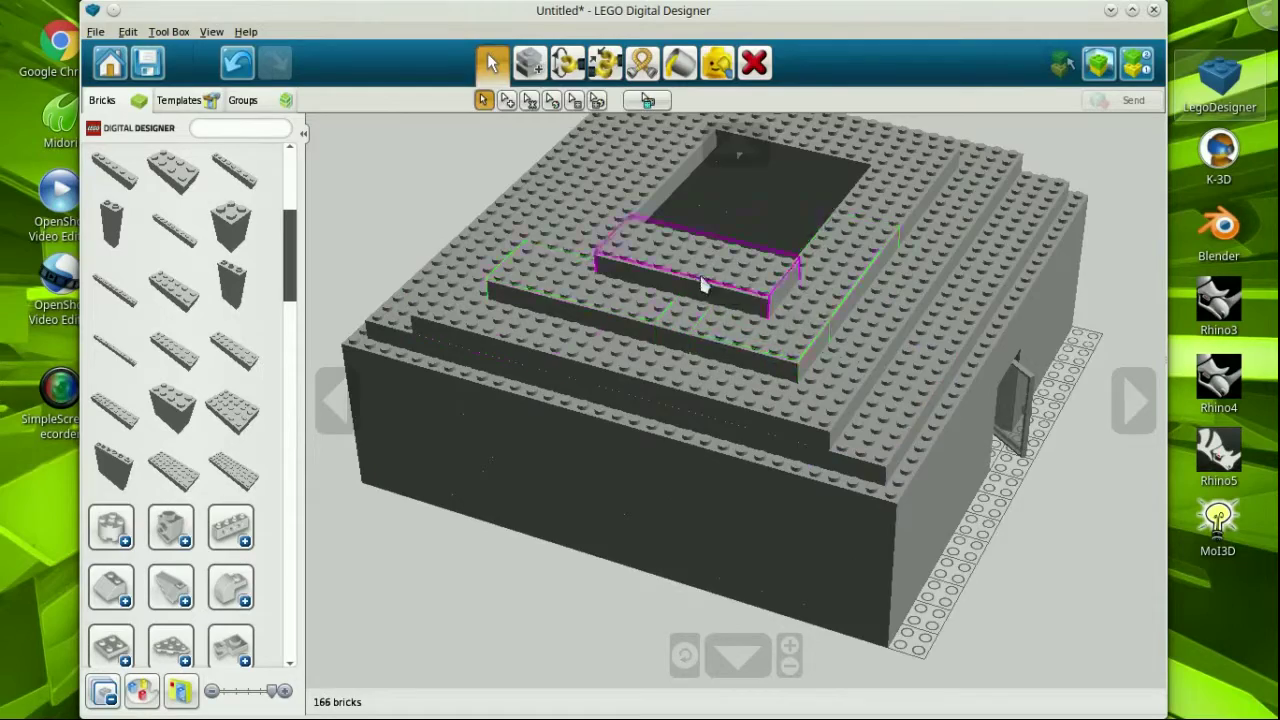
{"action": "left_click", "coordinate": [702, 283]}
{"action": "right_click_drag", "start_coordinate": [577, 500], "coordinate": [683, 300]}
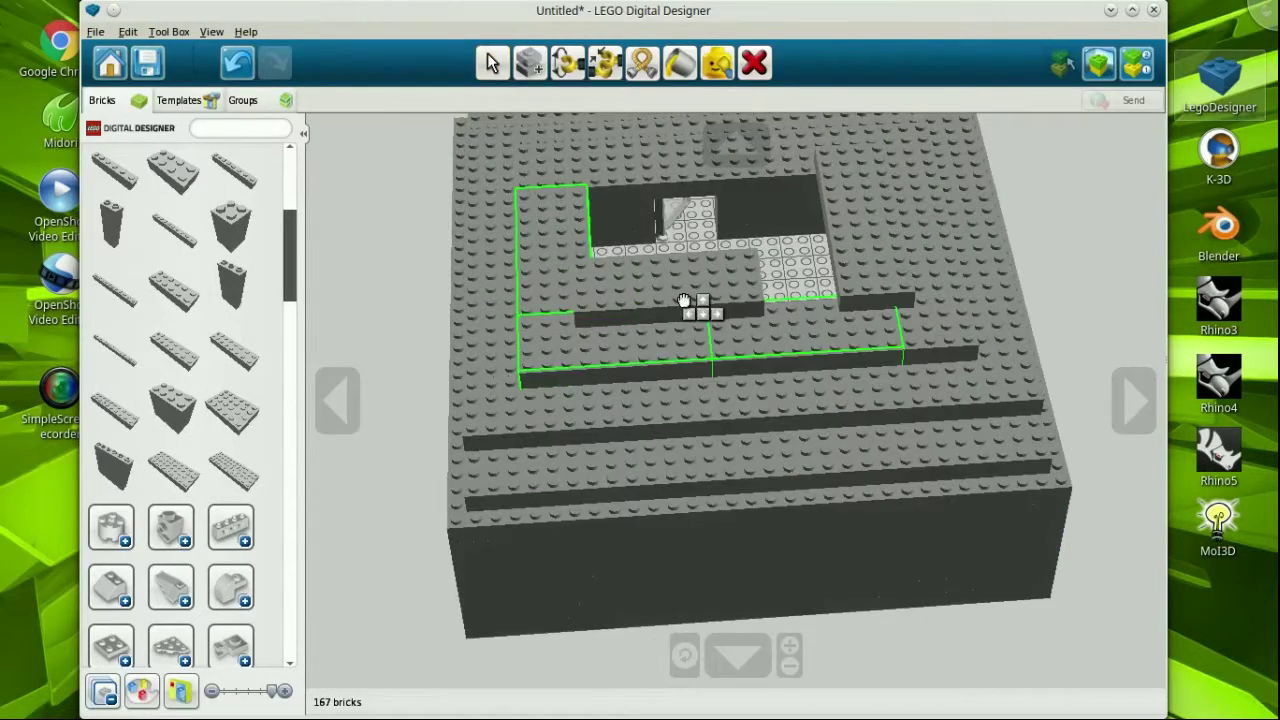
{"action": "left_click", "coordinate": [612, 272]}
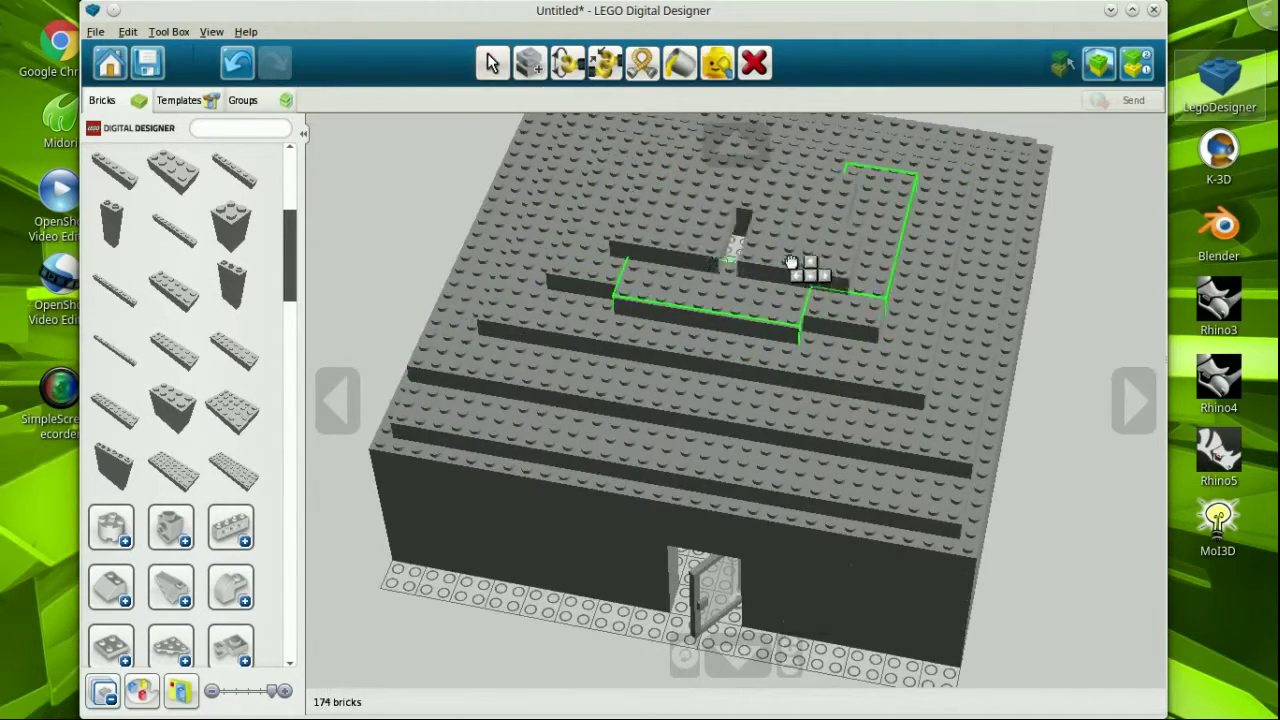
{"action": "left_click", "coordinate": [791, 262]}
{"action": "key", "text": "Escape"}
- Show the whole house in View mode and change the background to the green mountain landscape
{"action": "scroll", "coordinate": [736, 400], "scroll_direction": "down", "scroll_amount": 5}
{"action": "left_click", "coordinate": [736, 656]}
{"action": "left_click", "coordinate": [736, 658]}
{"action": "left_click", "coordinate": [1098, 65]}
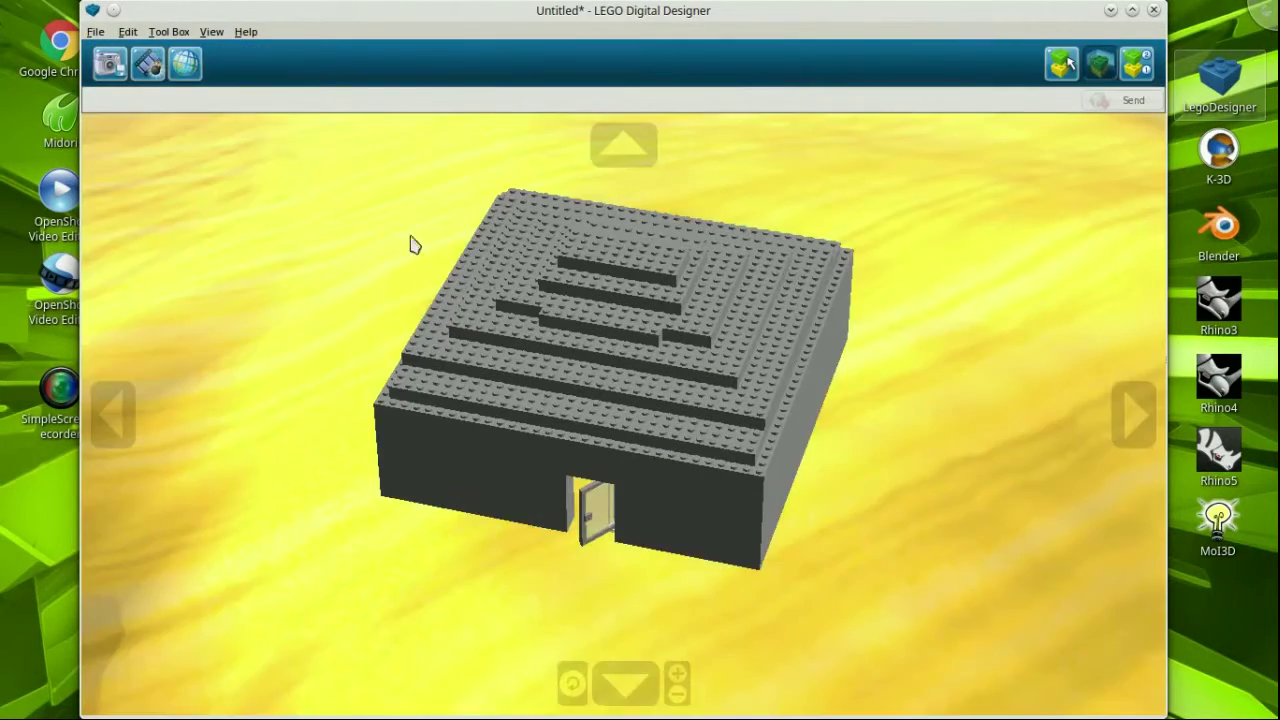
{"action": "left_click", "coordinate": [185, 64]}
- Examine the finished house from the front, the side, above and underneath
{"action": "left_click", "coordinate": [600, 146]}
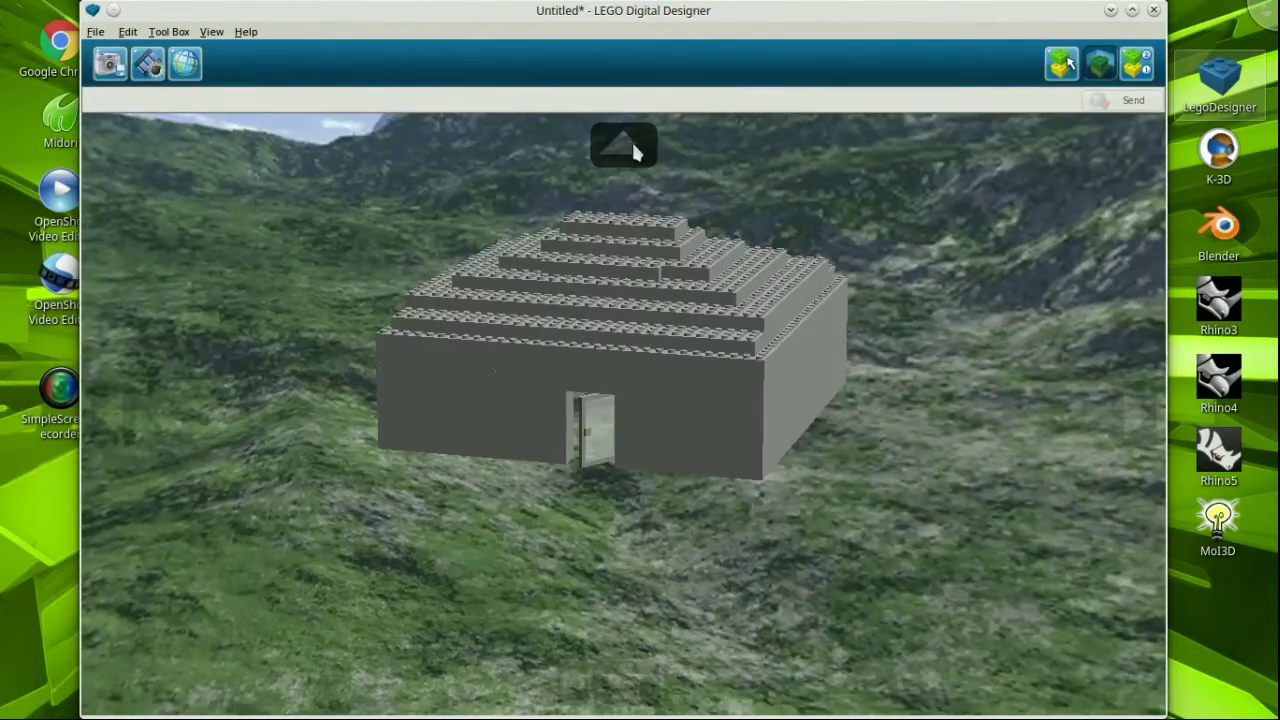
{"action": "left_click", "coordinate": [620, 688]}
{"action": "left_click", "coordinate": [1136, 411]}
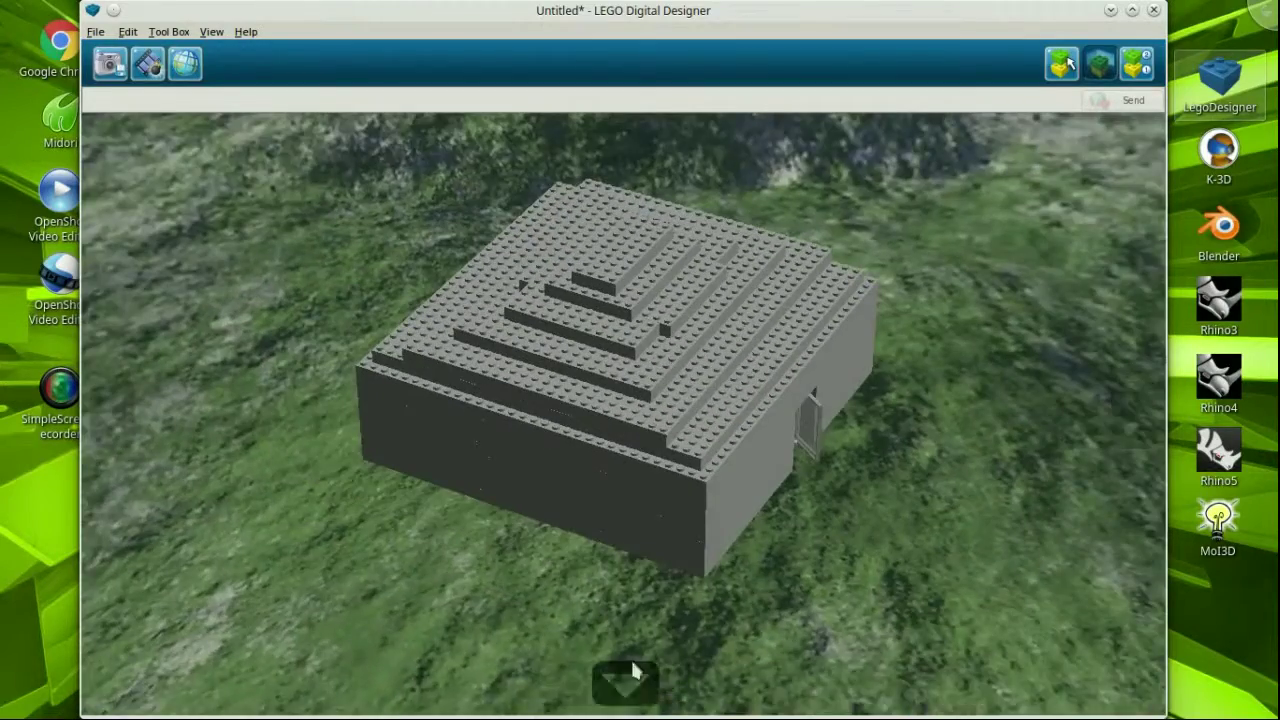
{"action": "left_click", "coordinate": [626, 678]}
{"action": "left_click", "coordinate": [624, 148]}
{"action": "left_click", "coordinate": [622, 142]}
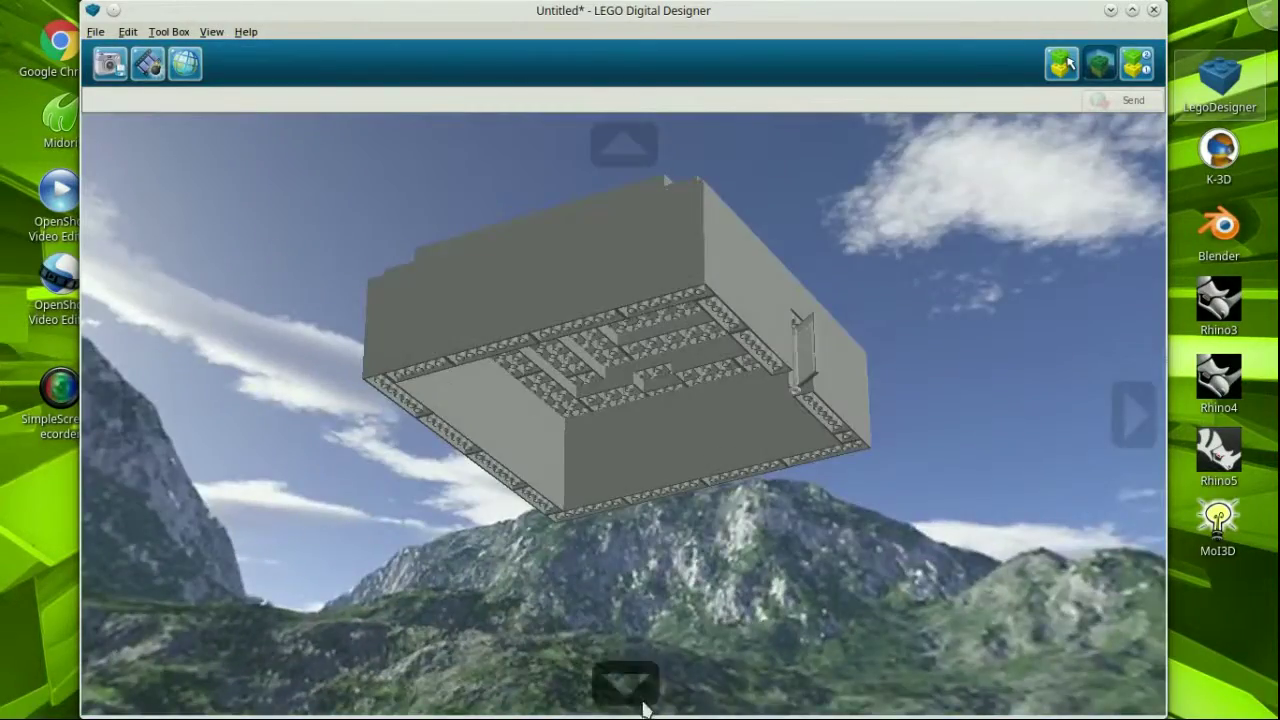
{"action": "left_click", "coordinate": [626, 686]}
{"action": "left_click", "coordinate": [120, 425]}
- Change the background back to the yellow desert and play the explosion of the house
{"action": "left_click", "coordinate": [185, 65]}
{"action": "left_click", "coordinate": [185, 65]}
{"action": "left_click", "coordinate": [185, 65]}
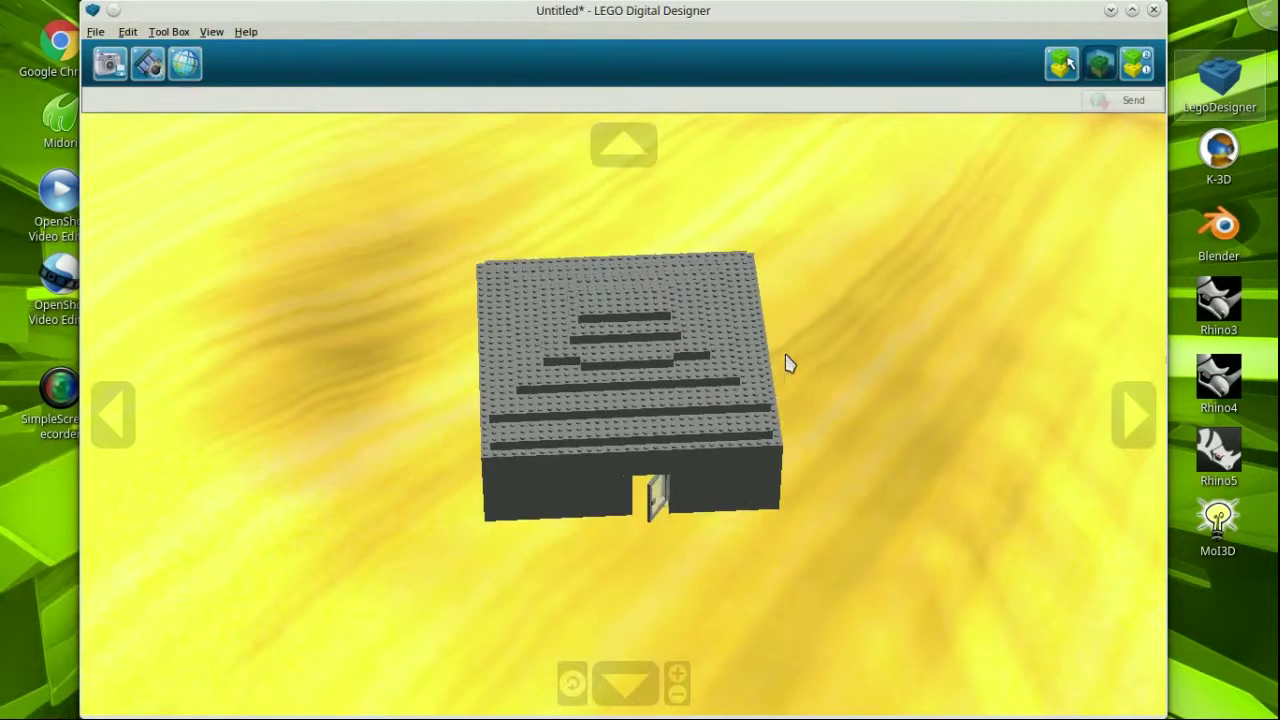
{"action": "left_click", "coordinate": [624, 148]}
{"action": "left_click", "coordinate": [626, 684]}
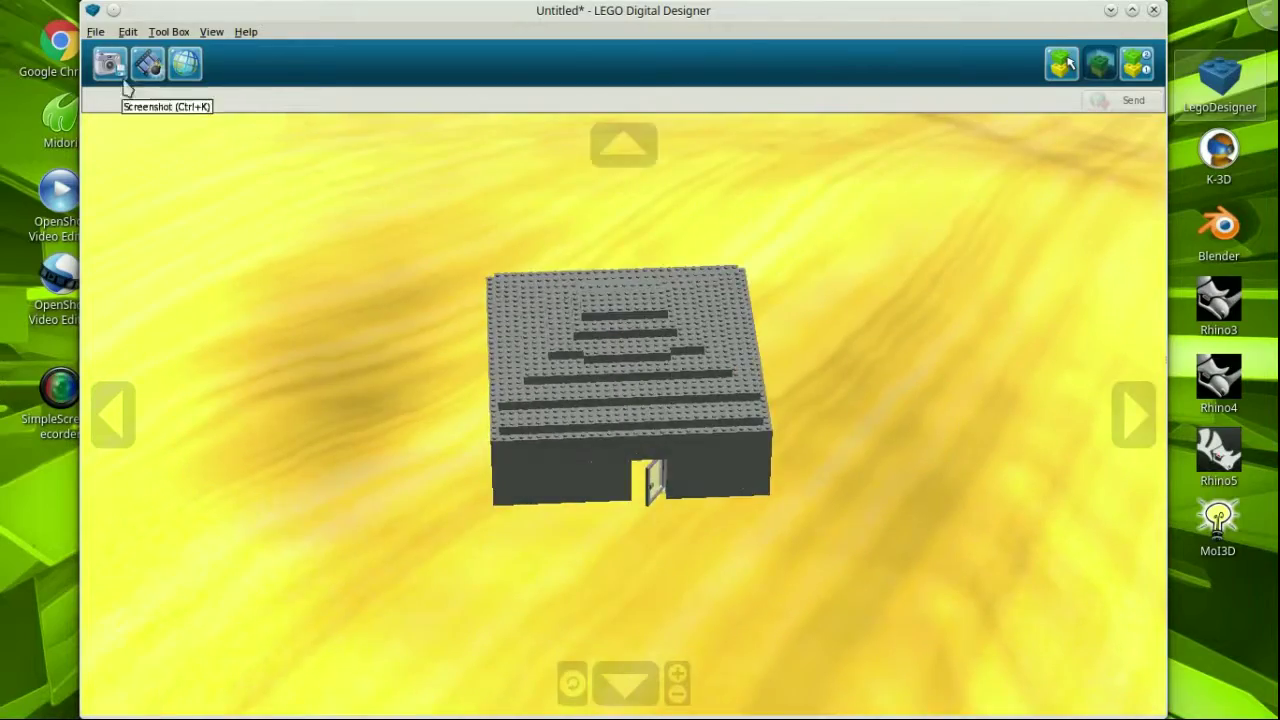
{"action": "left_click", "coordinate": [149, 66]}
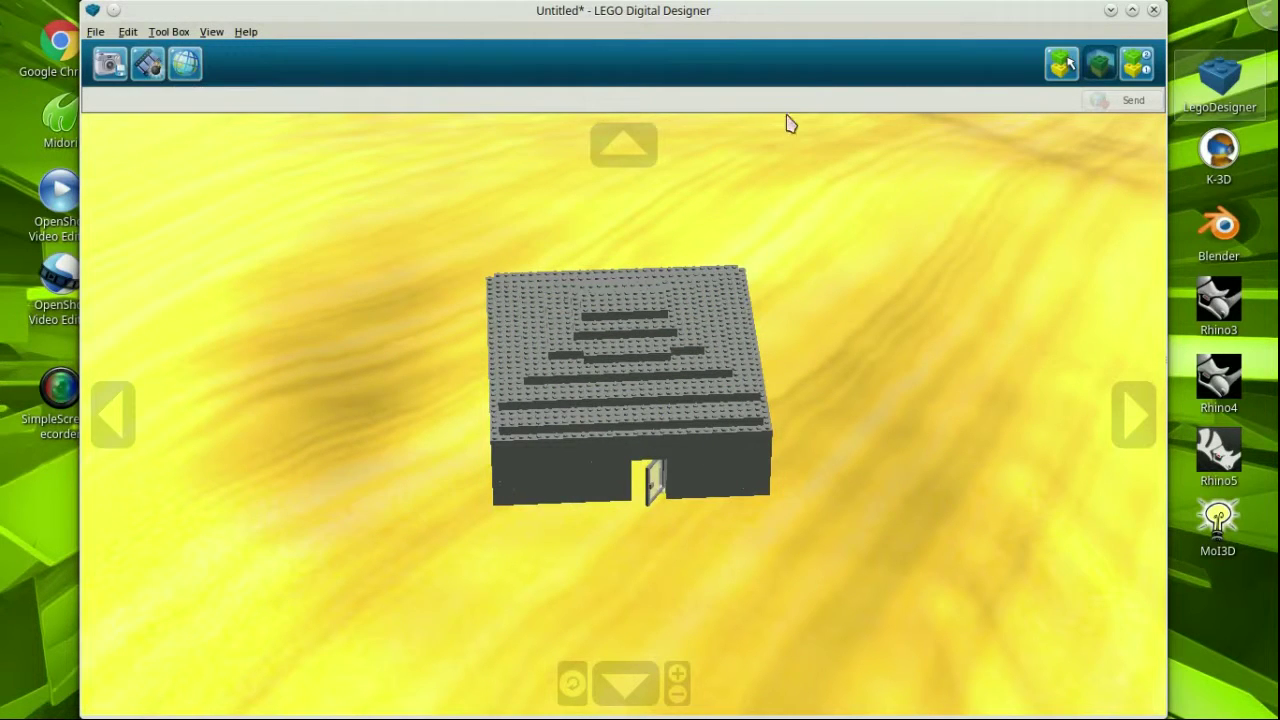
- Return to Build mode and open the recent model Controls.lxf from the start screen
{"action": "left_click", "coordinate": [1063, 66]}
{"action": "left_click", "coordinate": [108, 66]}
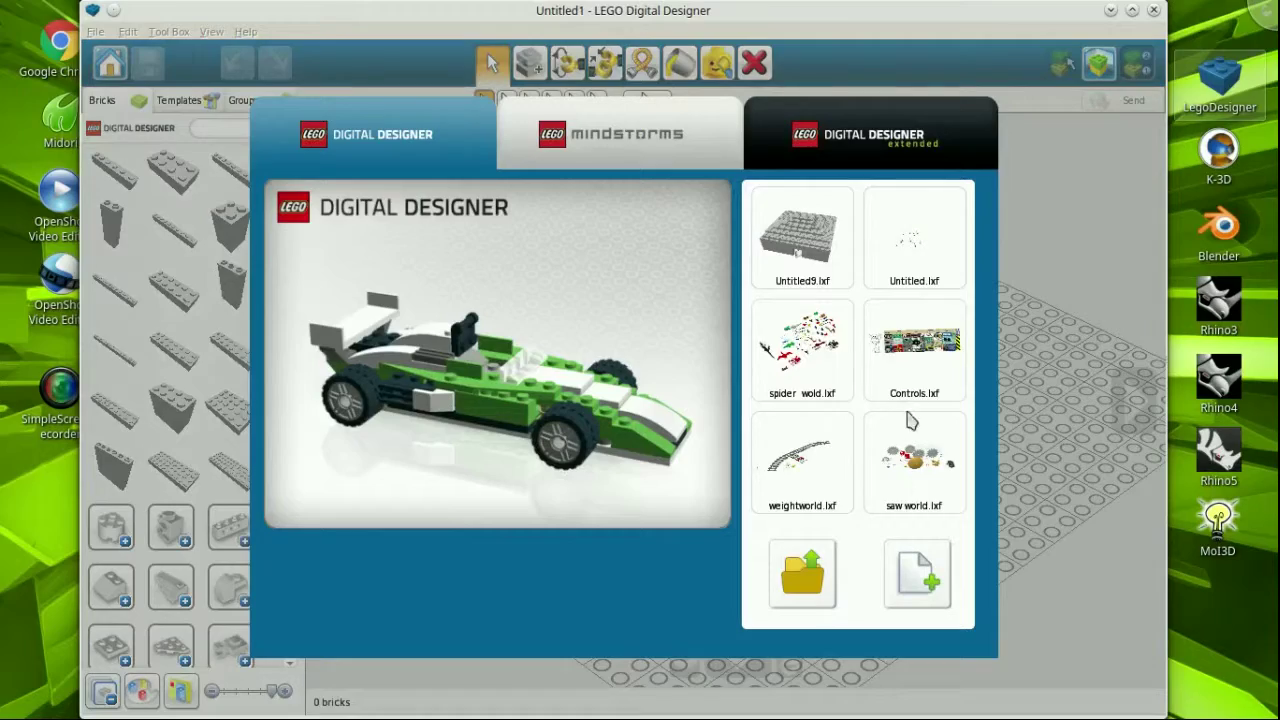
{"action": "left_click", "coordinate": [910, 345]}
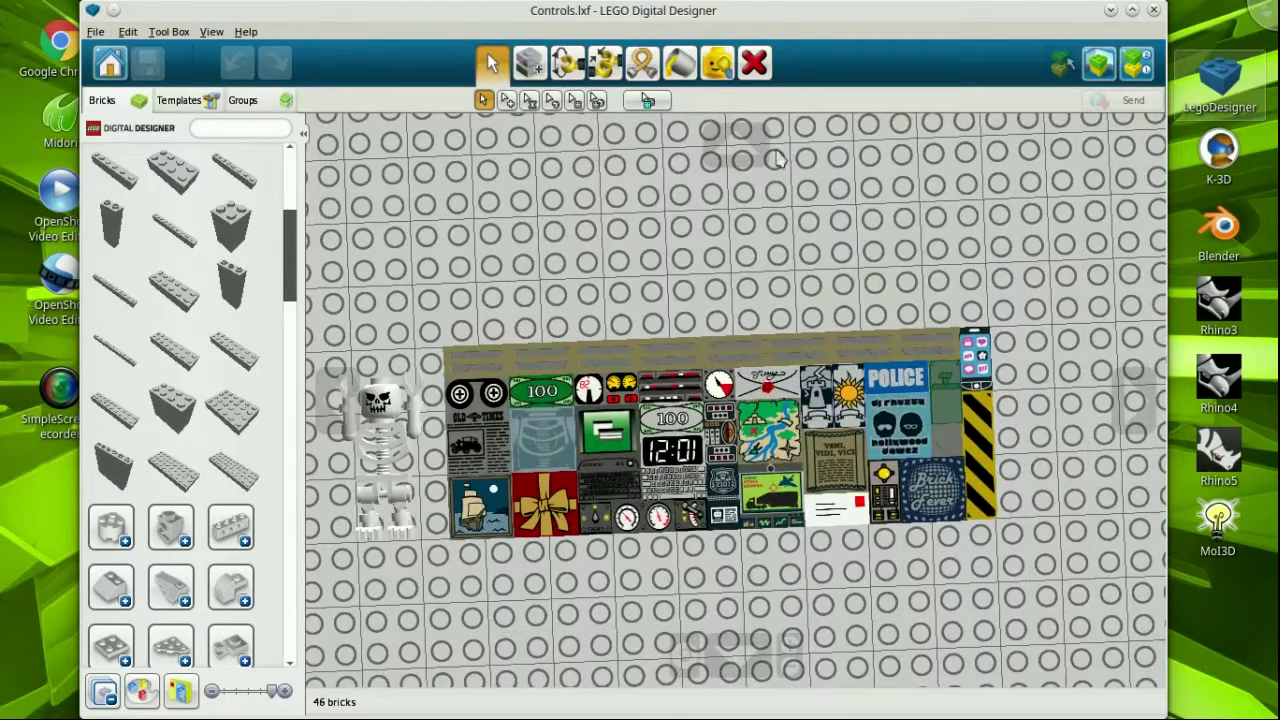
- Inspect the printed tiles and skeleton, show them in View mode and play the model's explosion
{"action": "left_click", "coordinate": [1138, 420]}
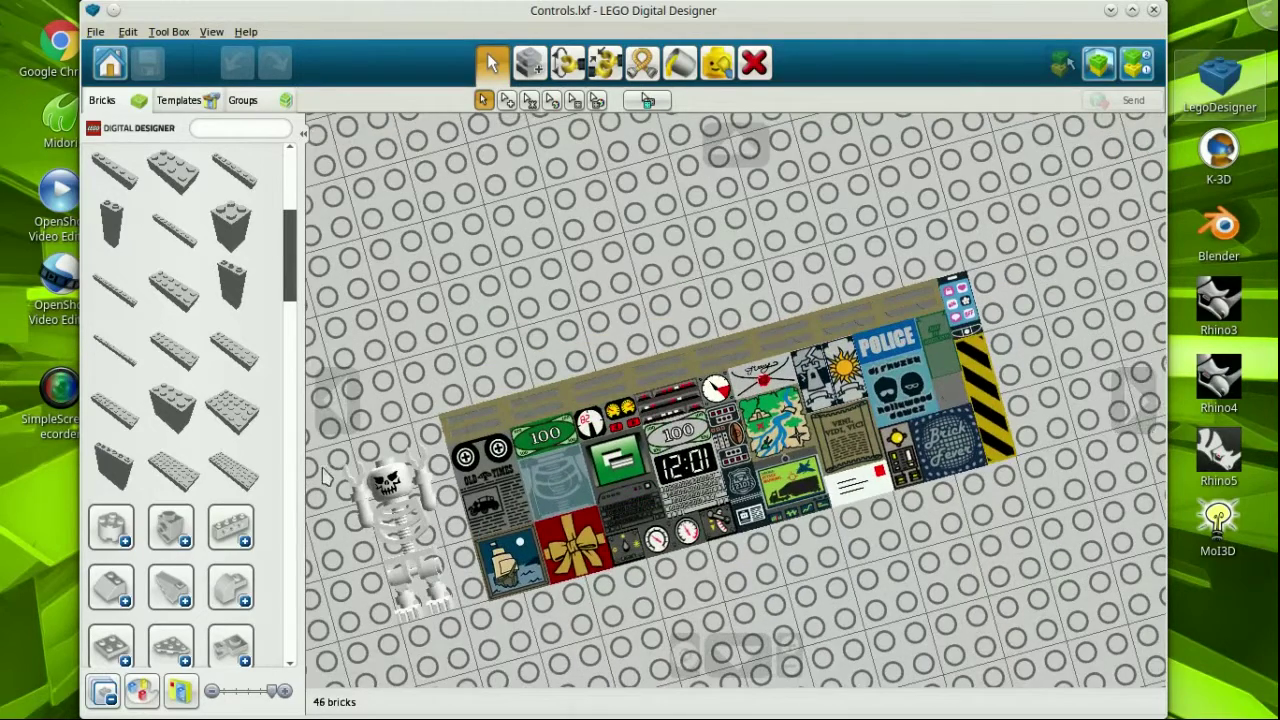
{"action": "left_click", "coordinate": [333, 418]}
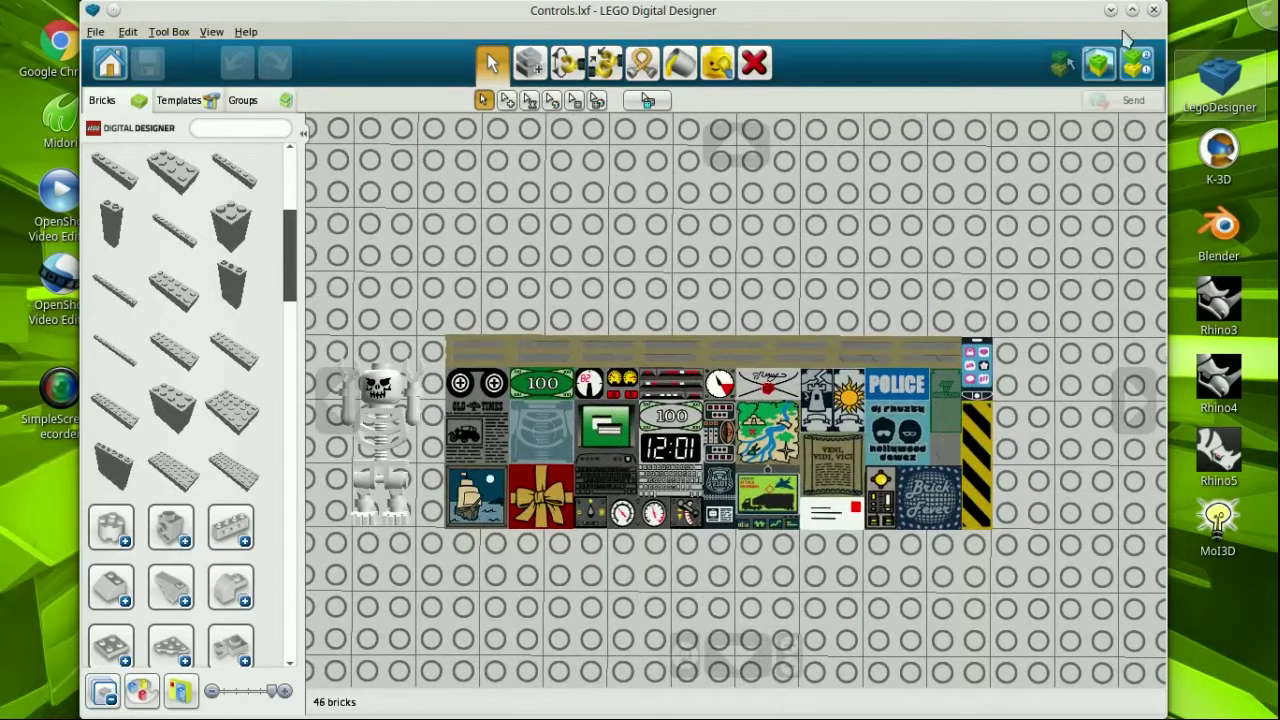
{"action": "left_click", "coordinate": [1096, 70]}
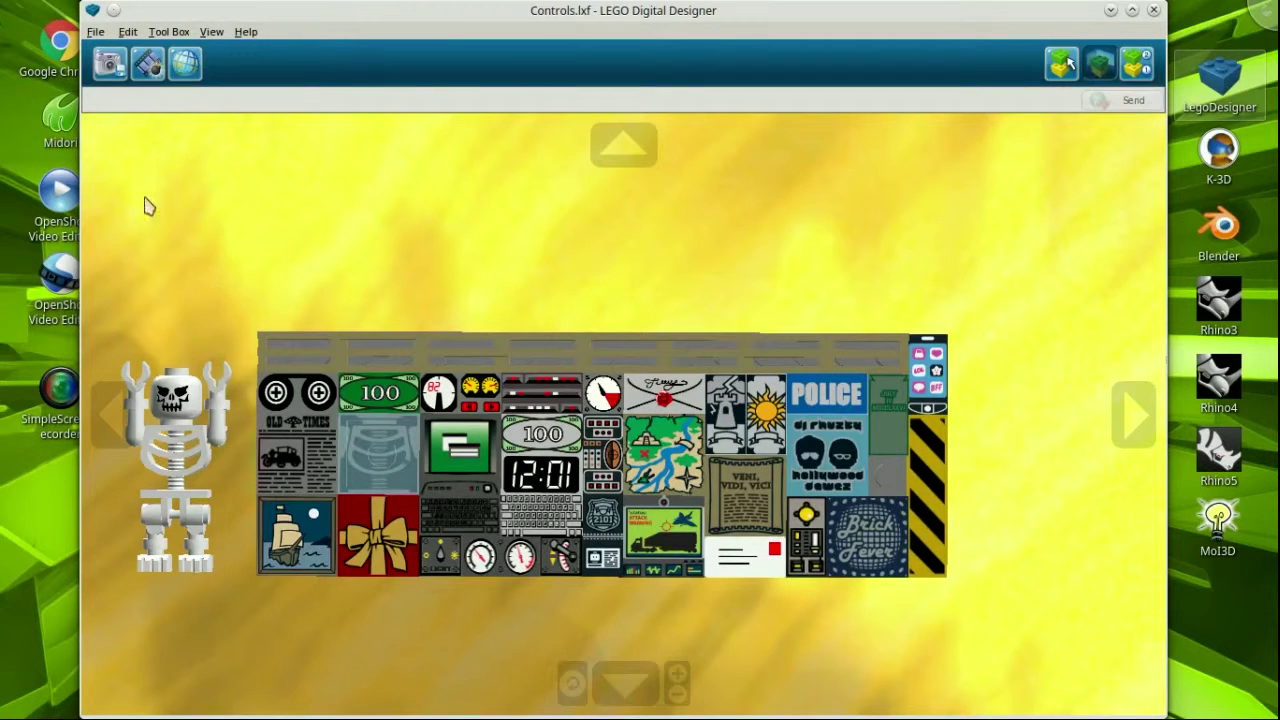
{"action": "left_click", "coordinate": [153, 70]}
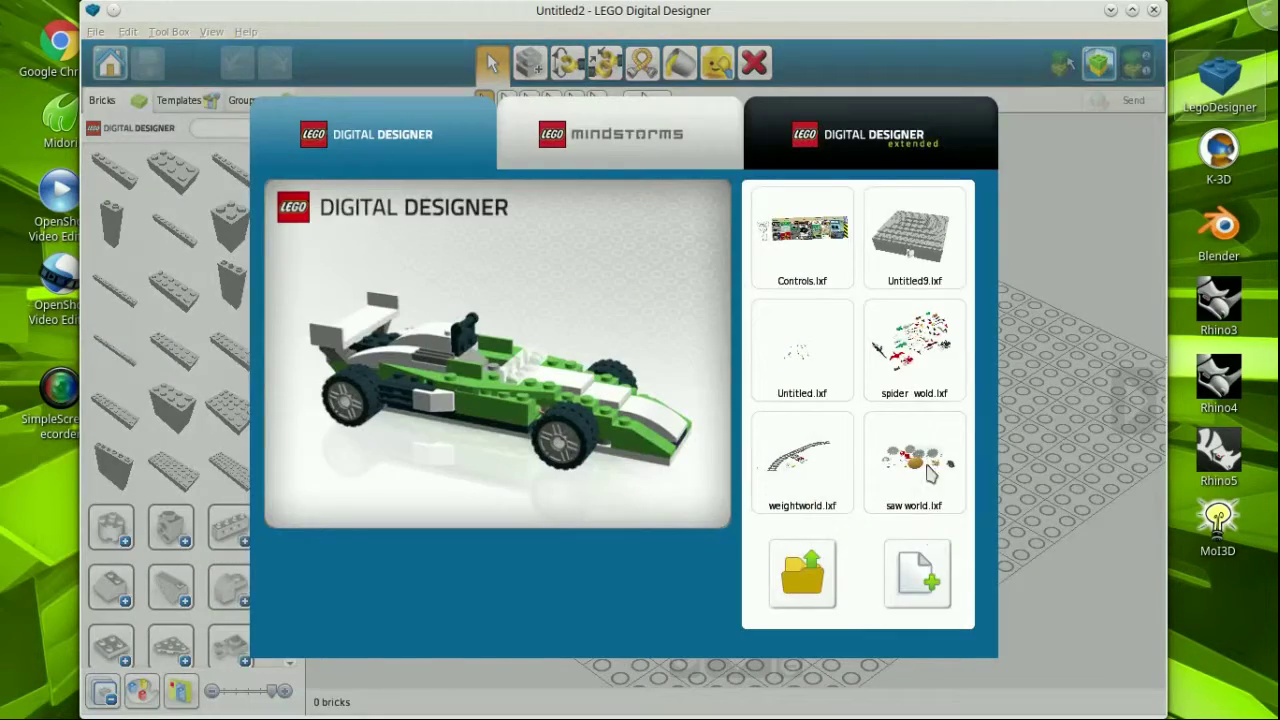
- Open the model saw world.lxf and display it in View mode against the green mountain background
{"action": "left_click", "coordinate": [930, 475]}
{"action": "left_click", "coordinate": [796, 532]}
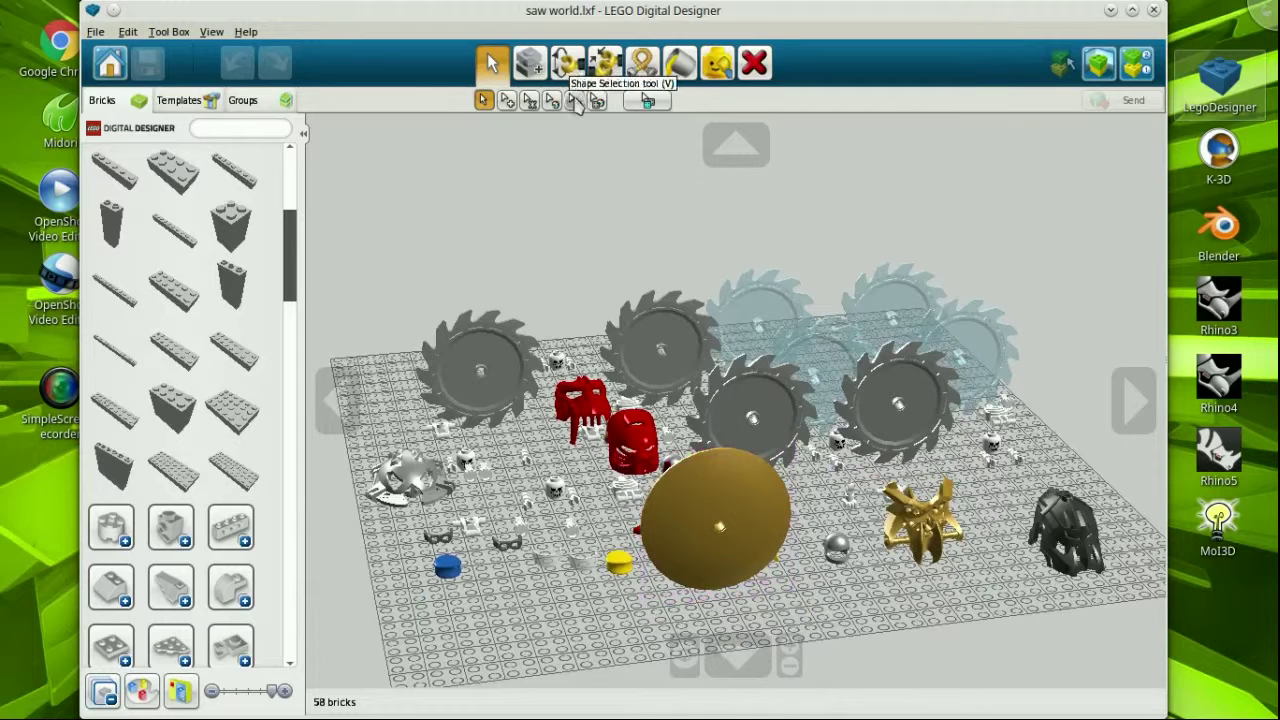
{"action": "left_click", "coordinate": [1099, 64]}
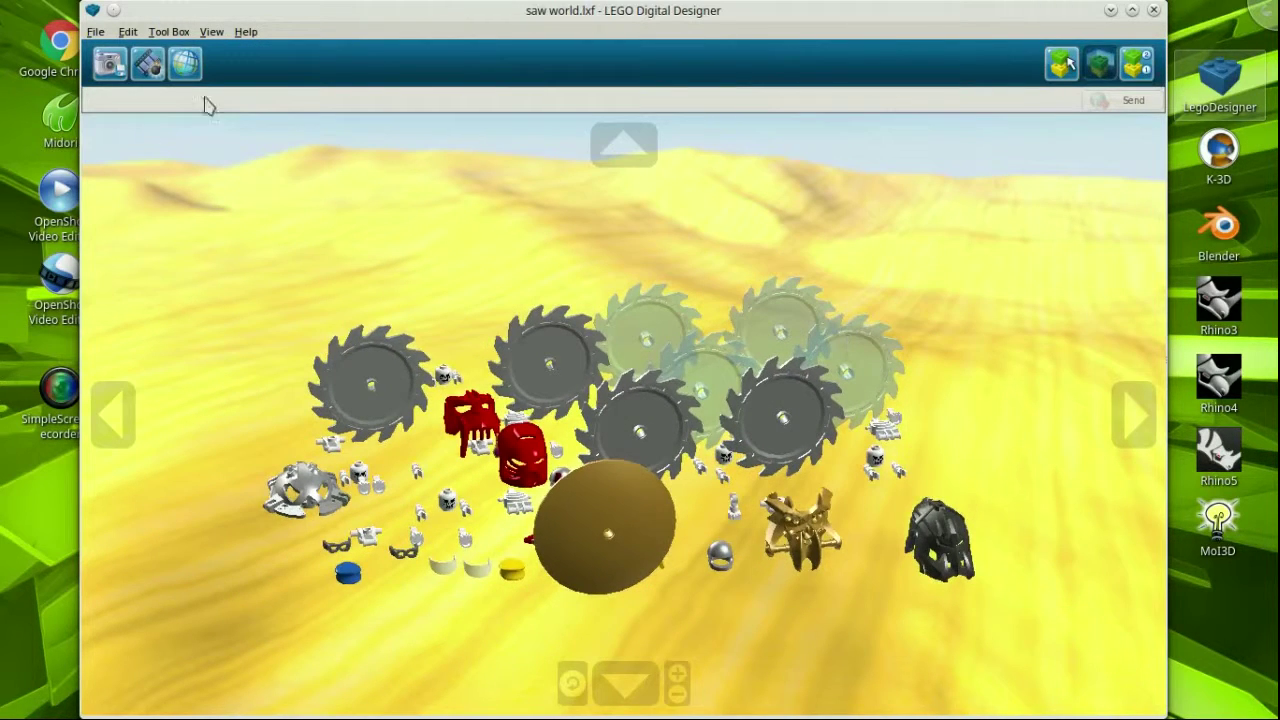
{"action": "left_click", "coordinate": [186, 66]}
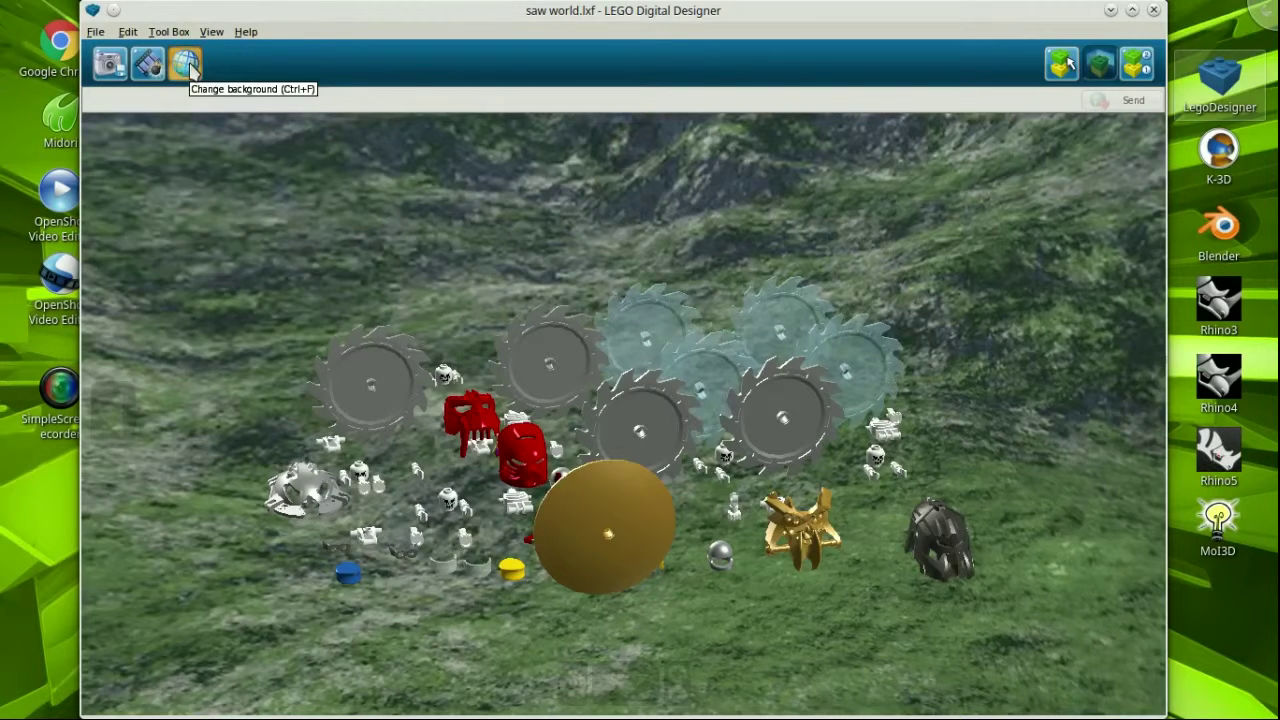
- Change the background behind the saw world model to the blue lake and play the model's explosion
{"action": "left_click", "coordinate": [186, 66]}
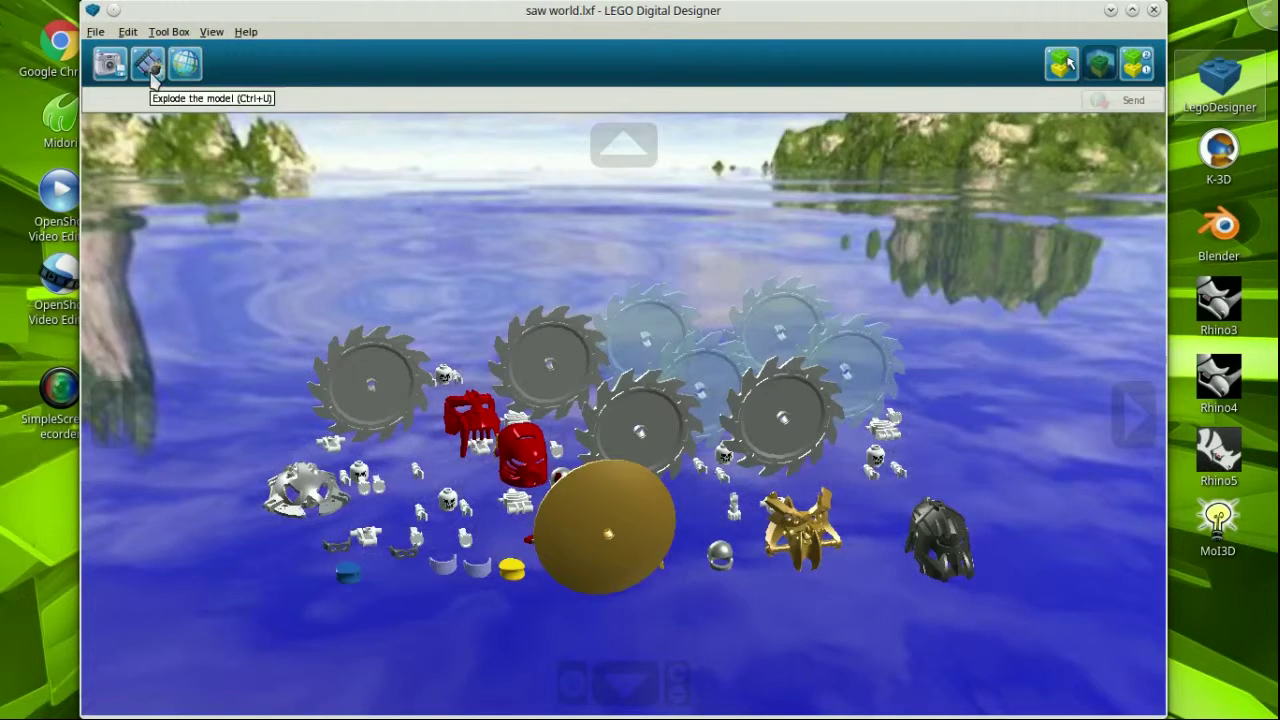
{"action": "left_click", "coordinate": [151, 76]}
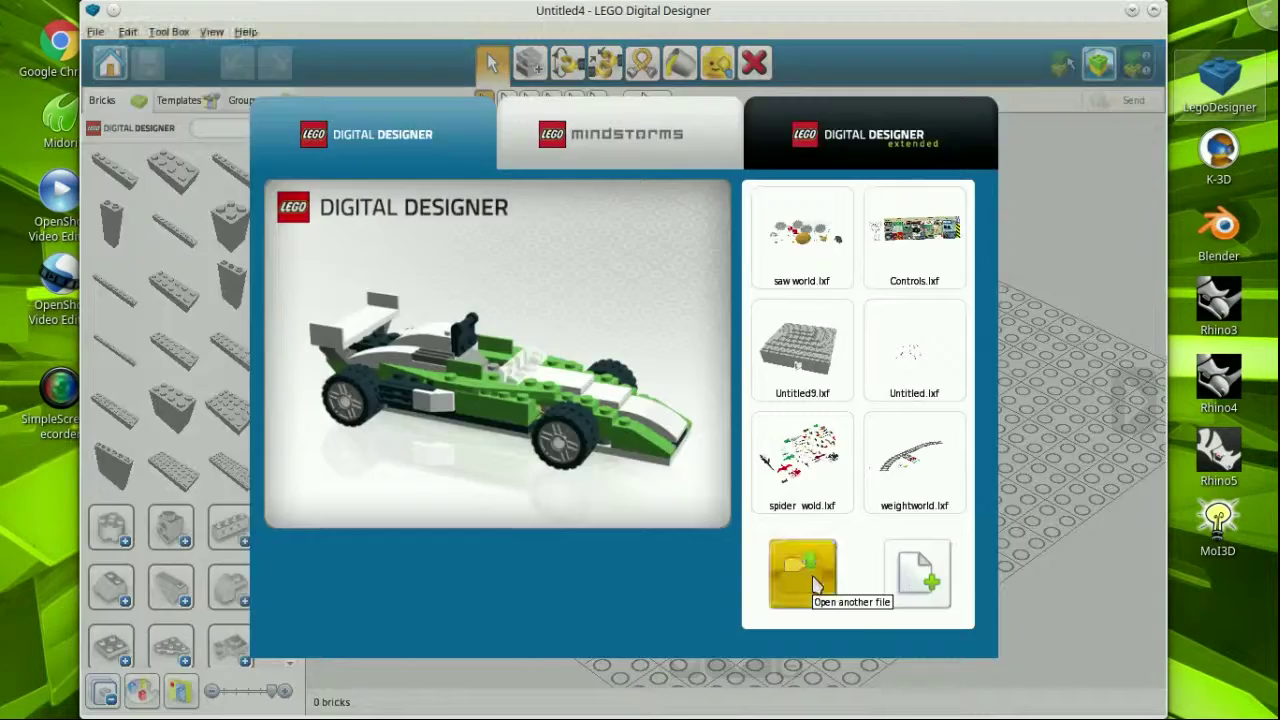
- Open the saved model BeeWall.lxf from the Models folder
{"action": "left_click", "coordinate": [760, 588]}
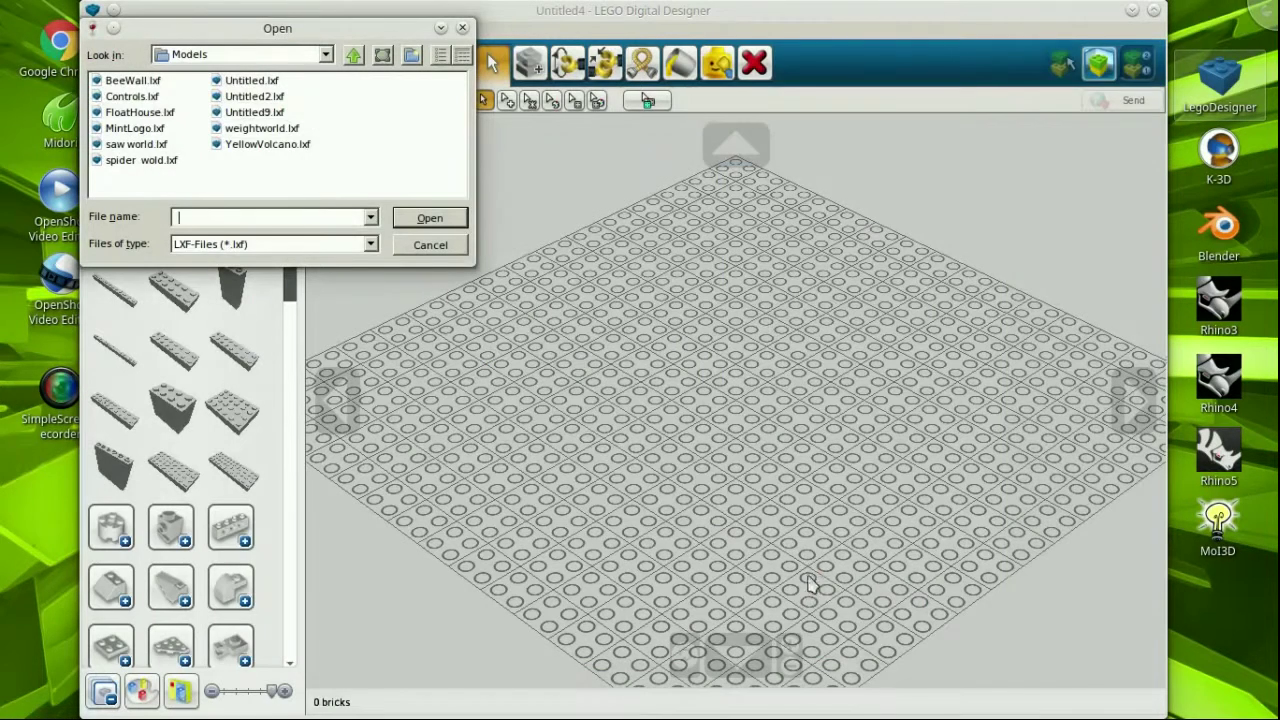
{"action": "left_click", "coordinate": [126, 84]}
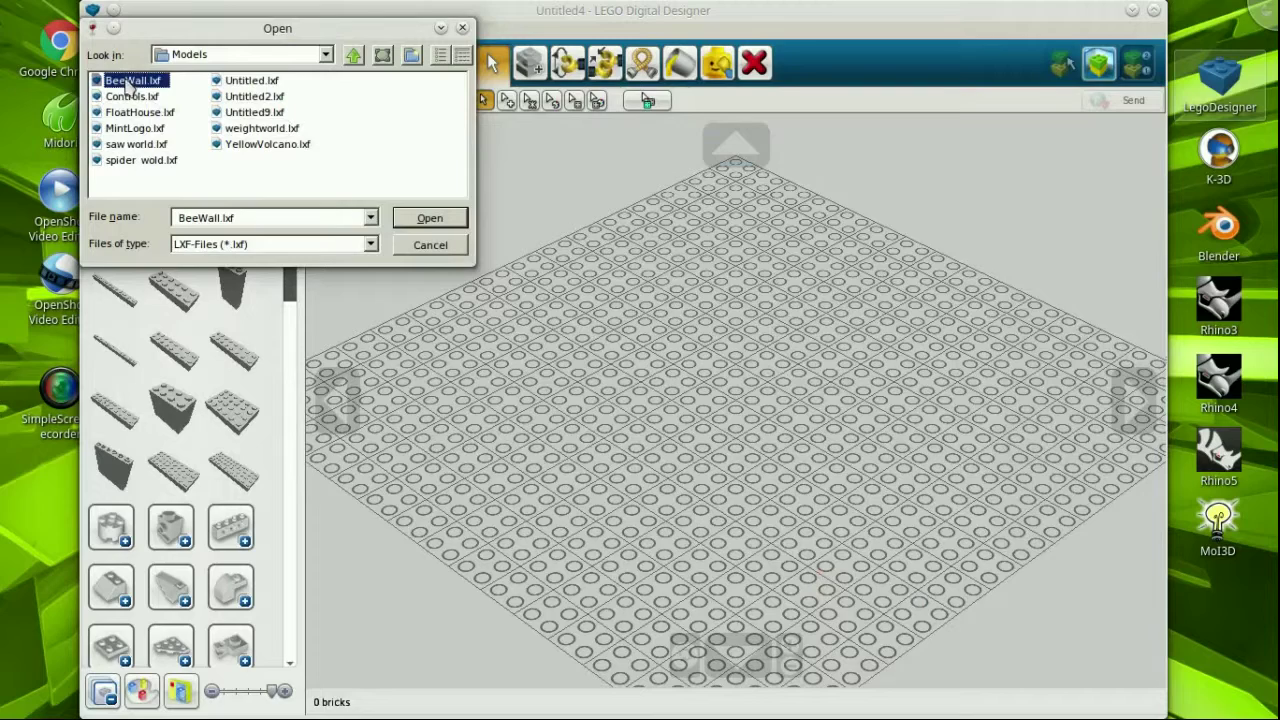
{"action": "left_click", "coordinate": [440, 220]}
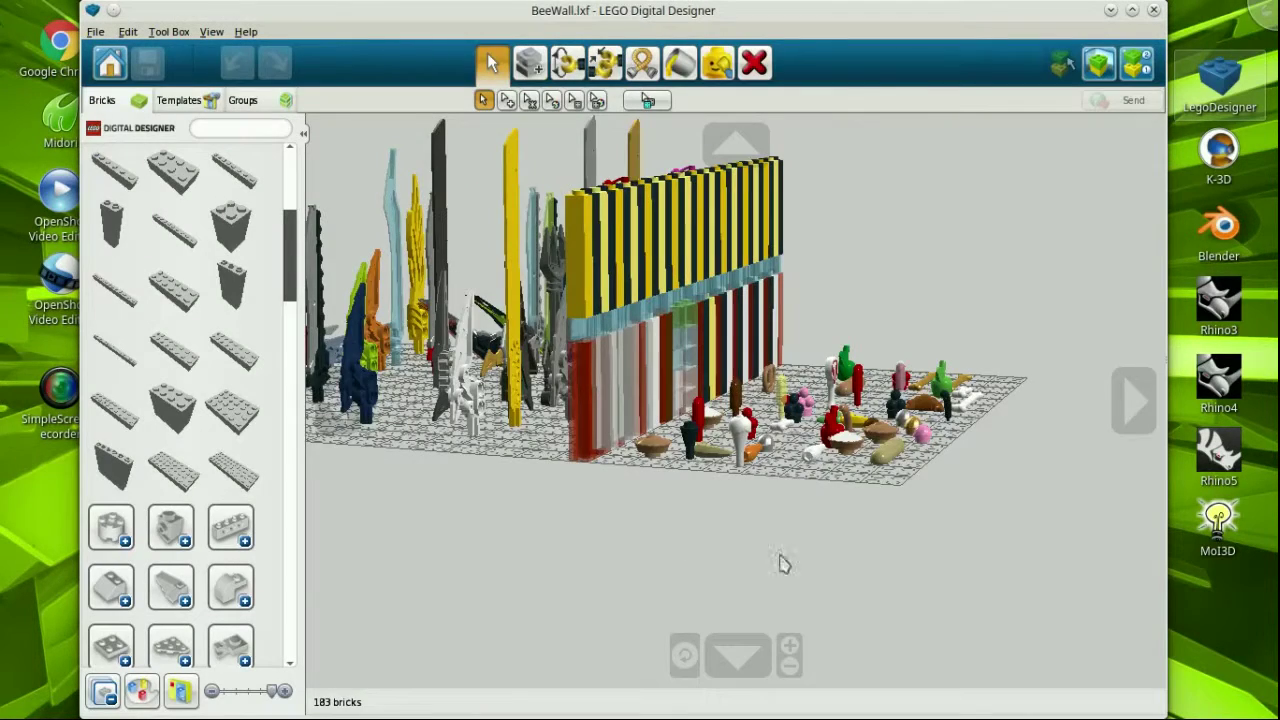
- Show the bee wall model in View mode against the starry space background and play its explosion
{"action": "right_click_drag", "start_coordinate": [783, 564], "coordinate": [960, 575]}
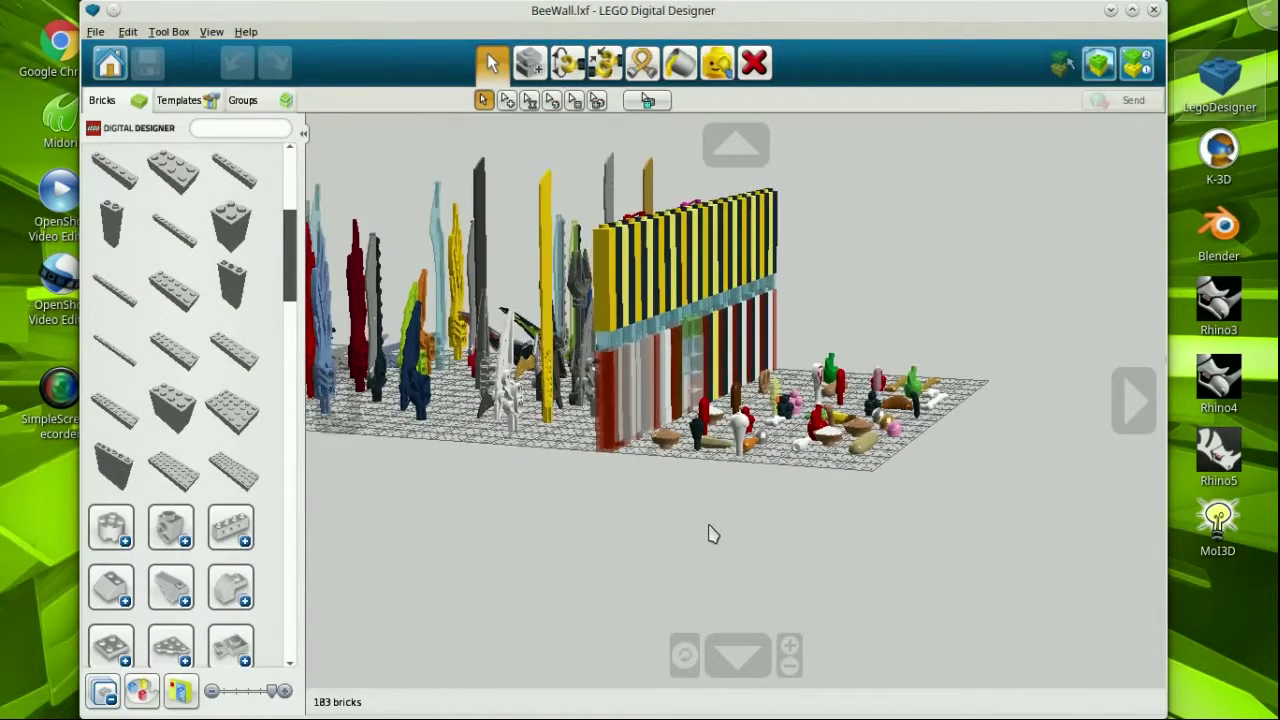
{"action": "left_click", "coordinate": [1097, 66]}
{"action": "left_click", "coordinate": [185, 64]}
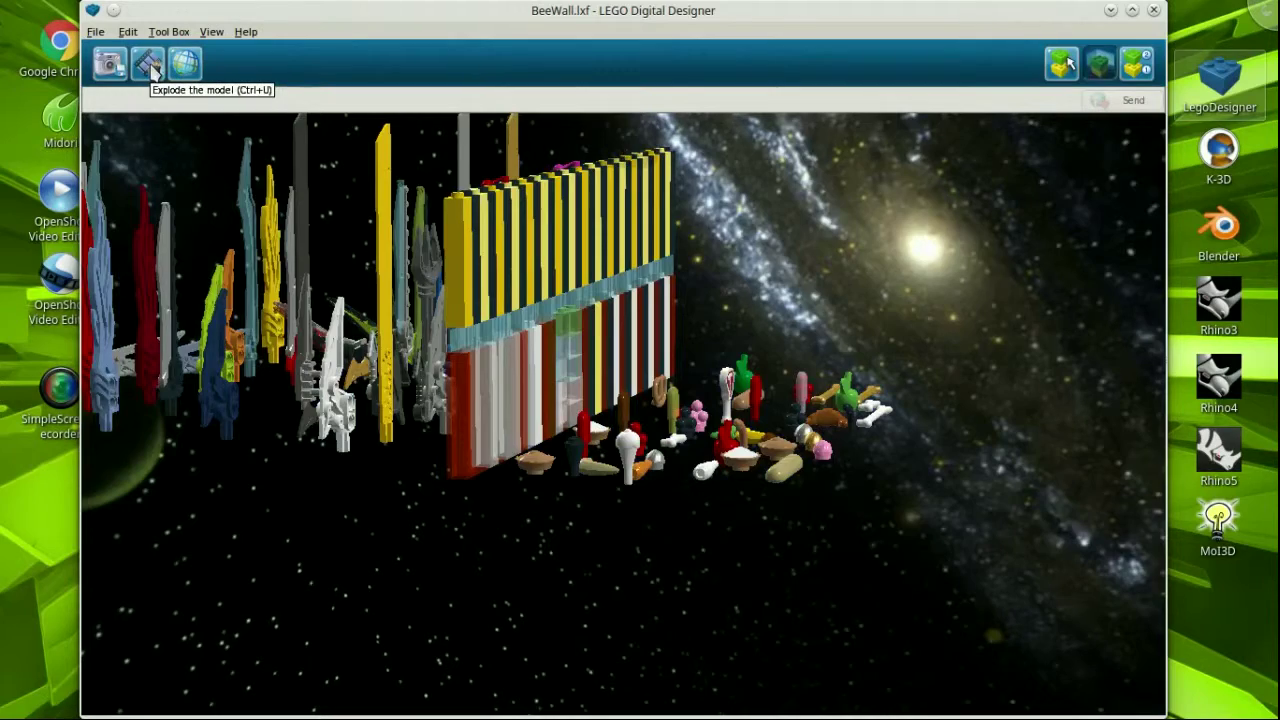
{"action": "left_click", "coordinate": [150, 66]}
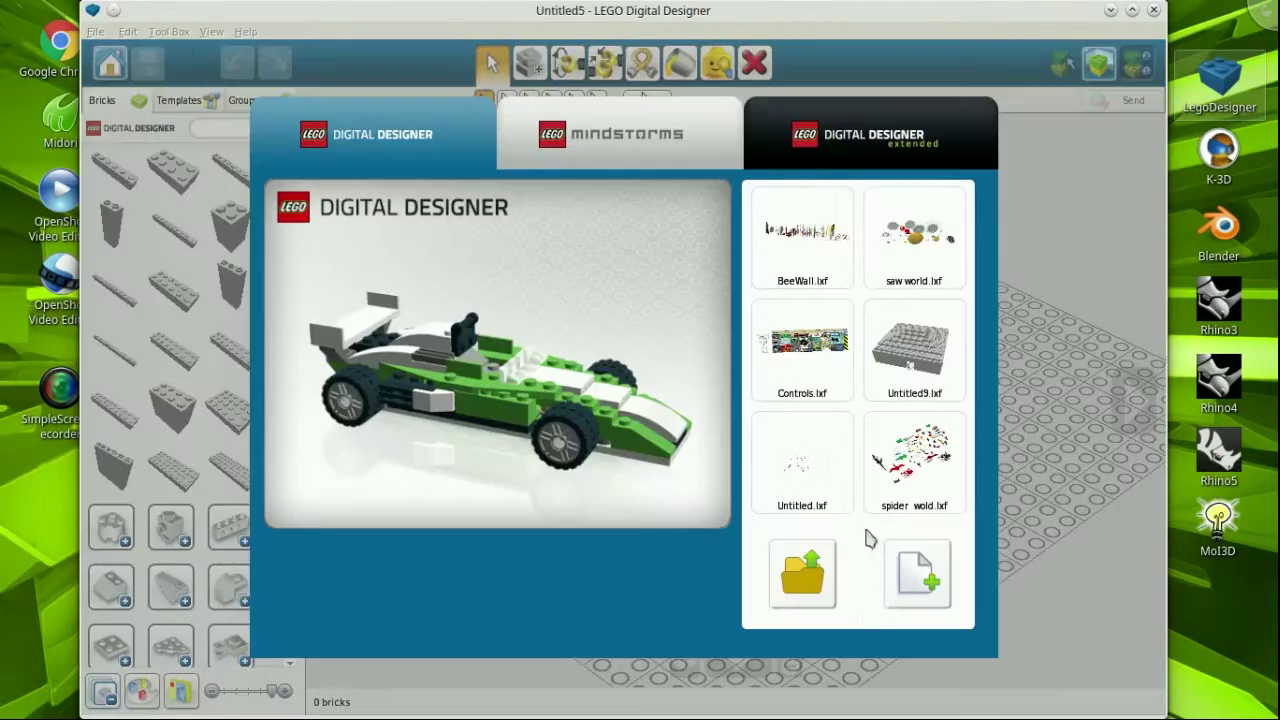
- Open the saved model FloatHouse.lxf from the Models folder
{"action": "left_click", "coordinate": [802, 575]}
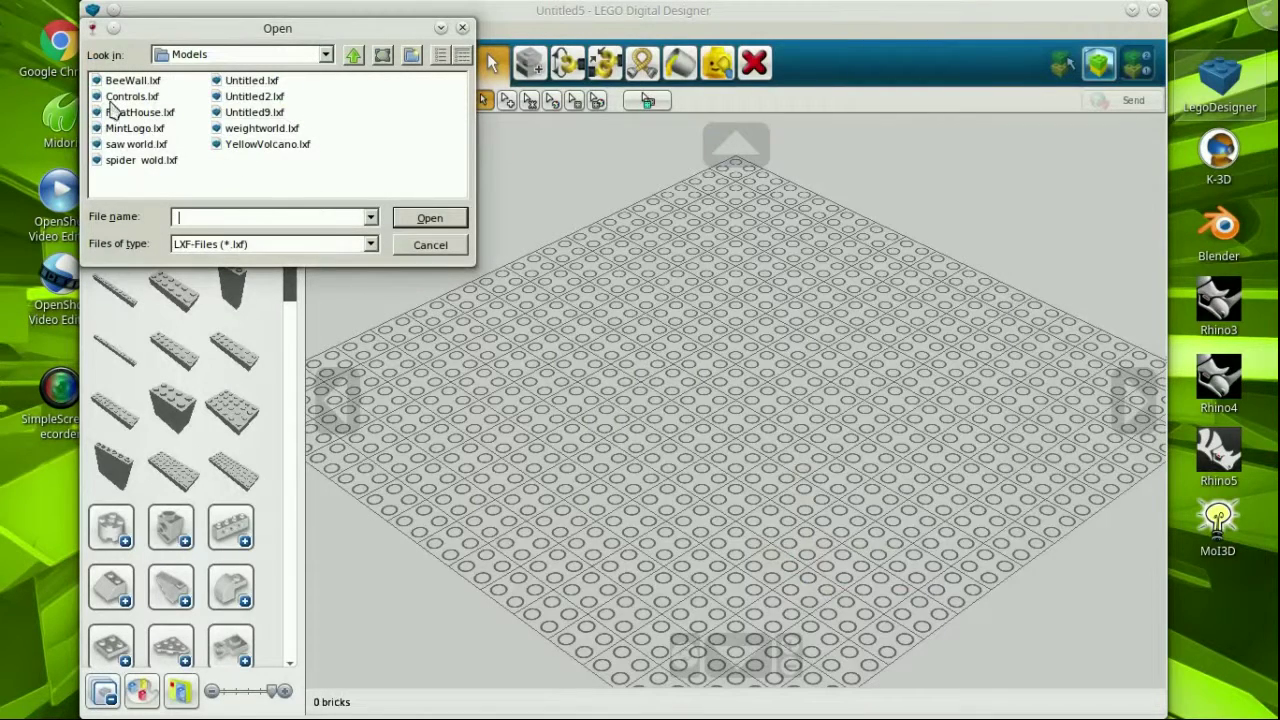
{"action": "left_click", "coordinate": [130, 114]}
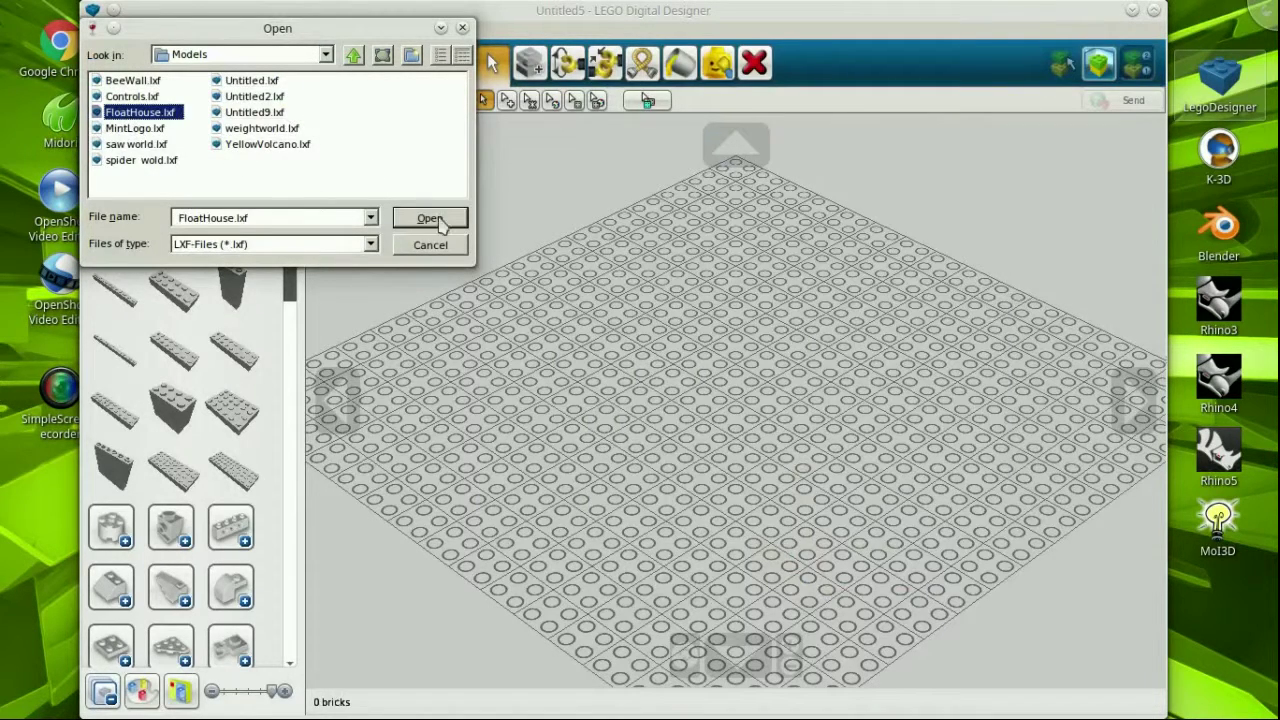
{"action": "left_click", "coordinate": [429, 218]}
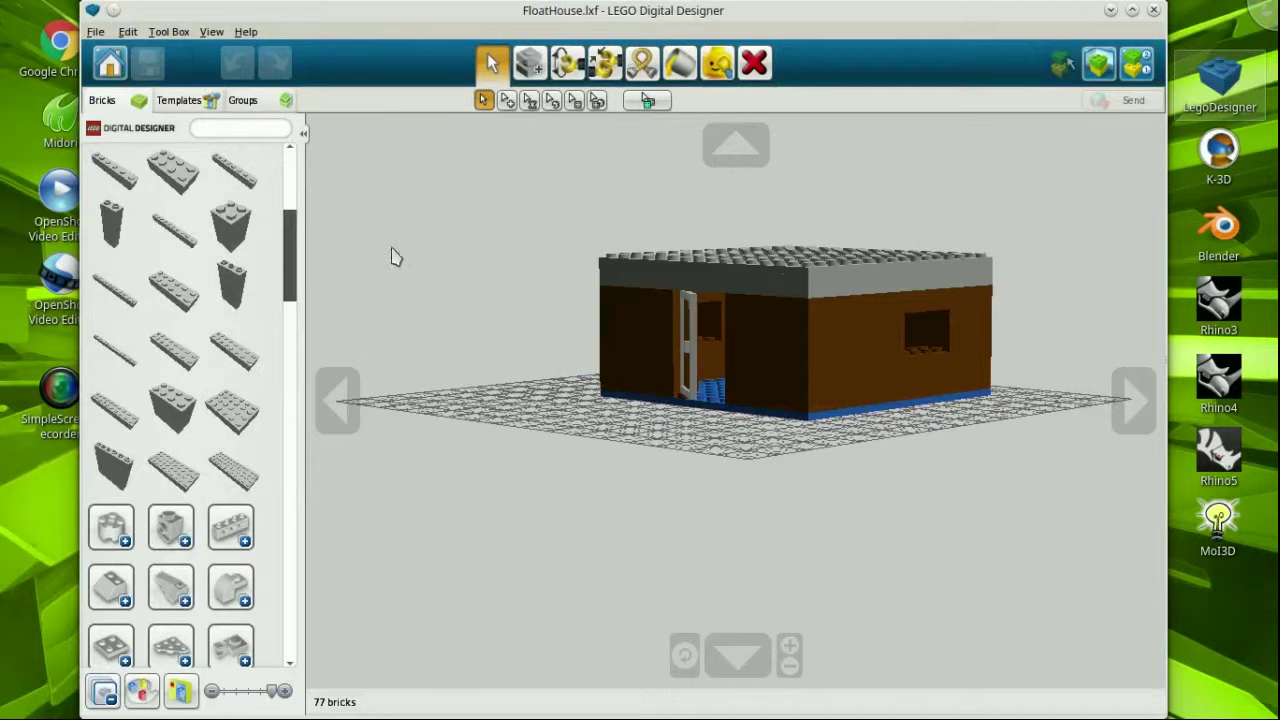
- Show the brown float house in View mode and play its explosion
{"action": "left_click", "coordinate": [1093, 66]}
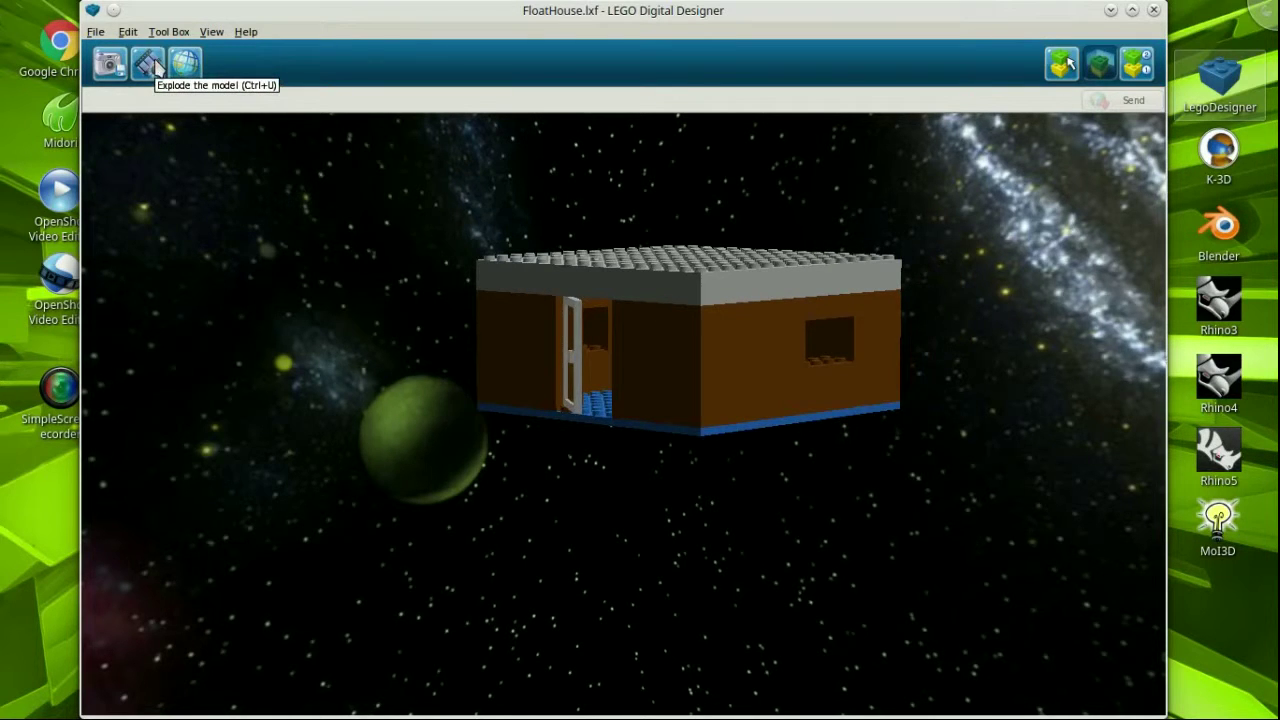
{"action": "left_click", "coordinate": [154, 65]}
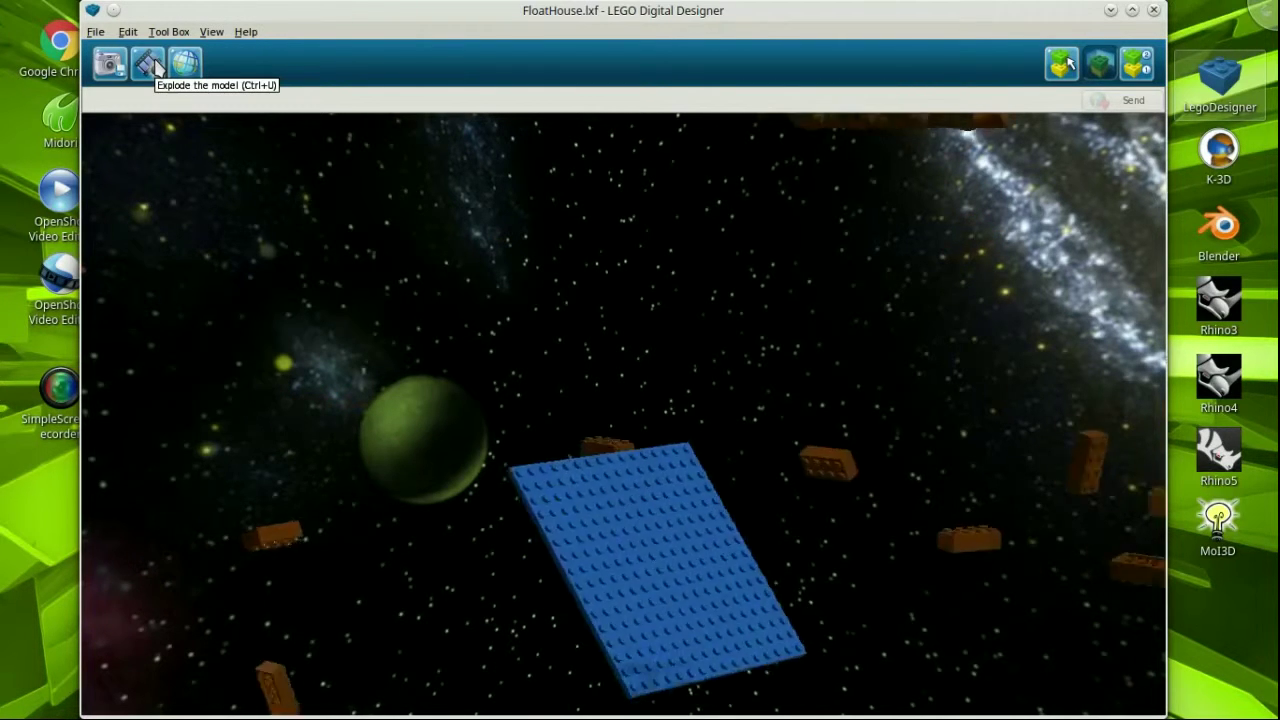
{"action": "left_click", "coordinate": [148, 64]}
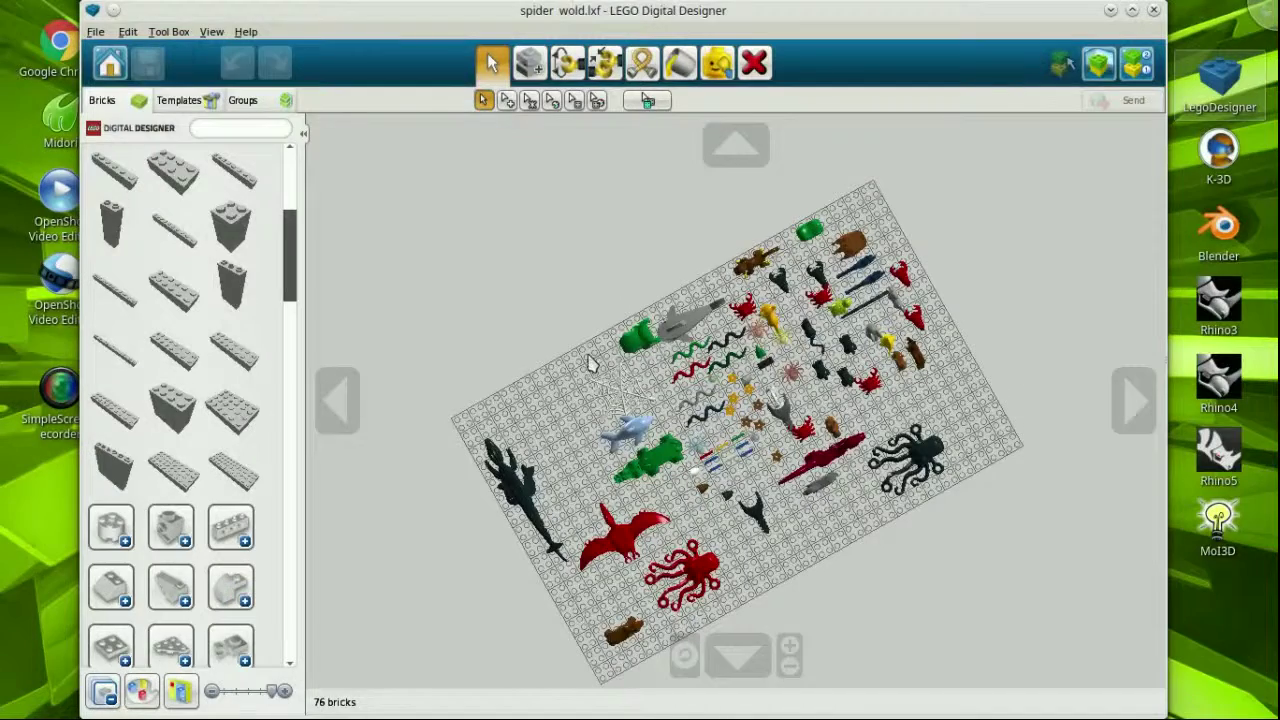
- Show the spider wold animal model in View mode, change the background to plain deep blue and play the explosion
{"action": "scroll", "coordinate": [590, 365], "scroll_direction": "up", "scroll_amount": 2}
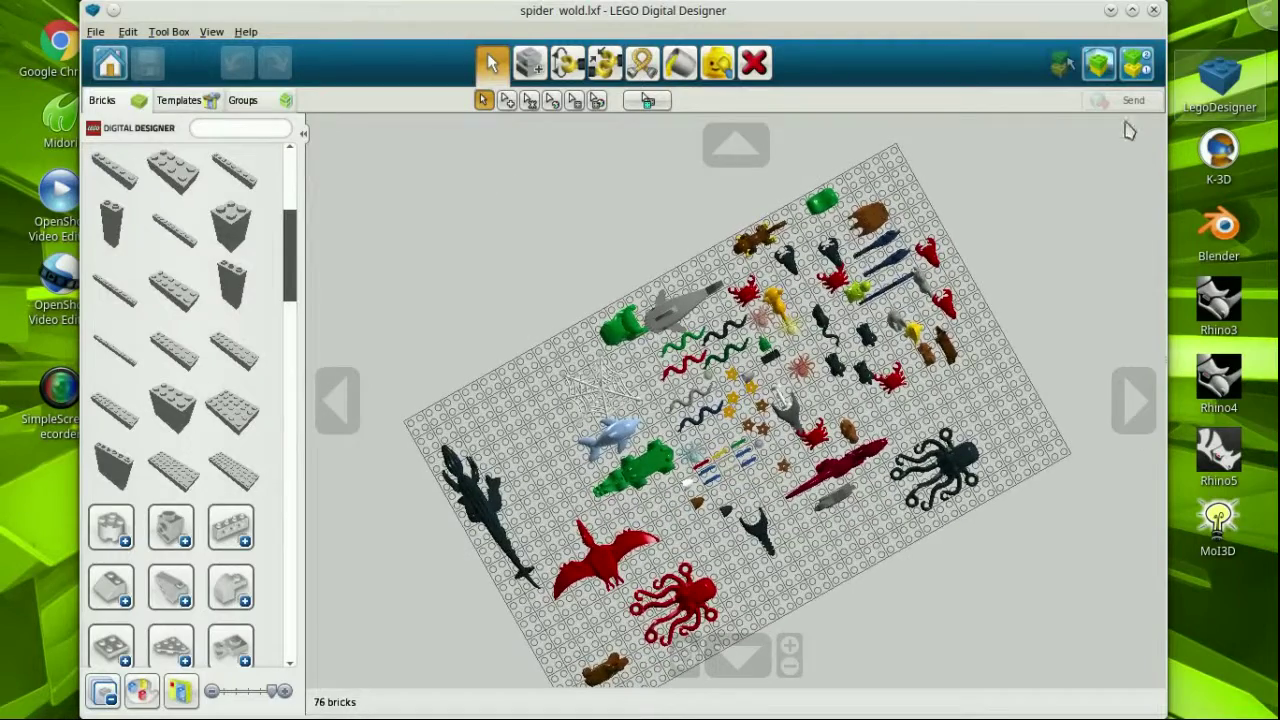
{"action": "left_click", "coordinate": [1099, 64]}
{"action": "left_click", "coordinate": [185, 63]}
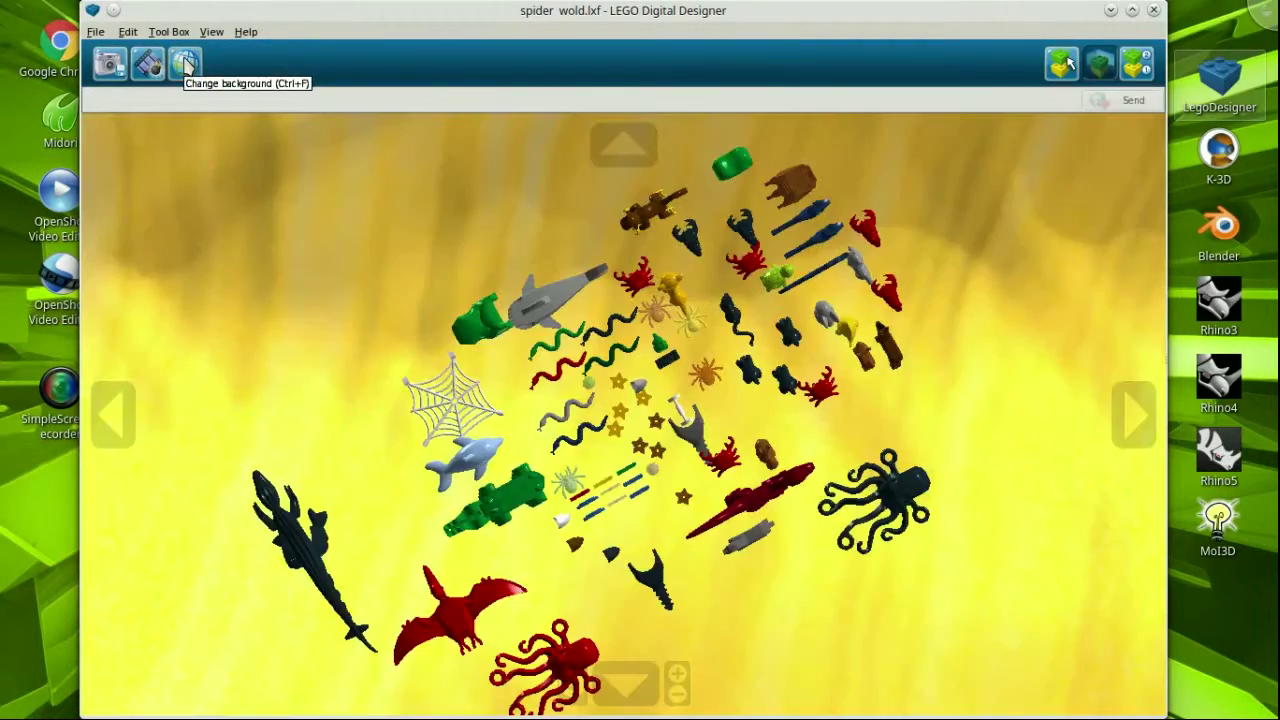
{"action": "left_click", "coordinate": [185, 63]}
{"action": "left_click", "coordinate": [185, 63]}
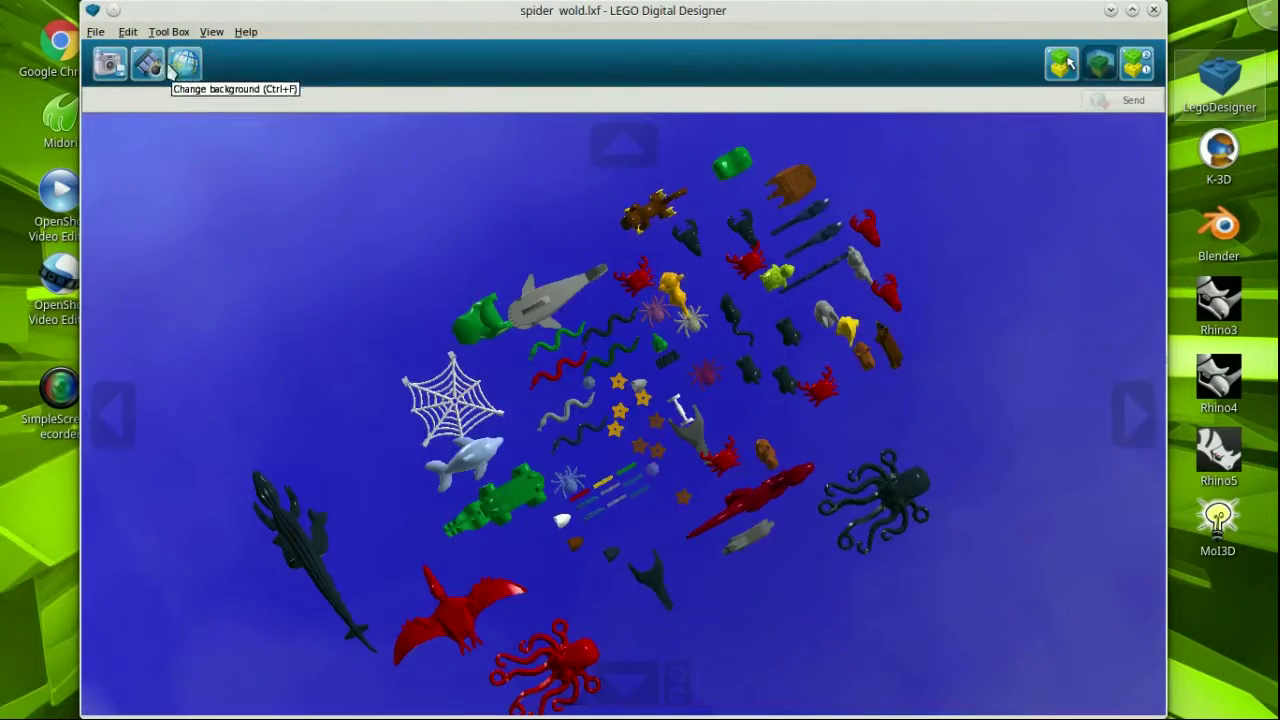
{"action": "left_click", "coordinate": [148, 63]}
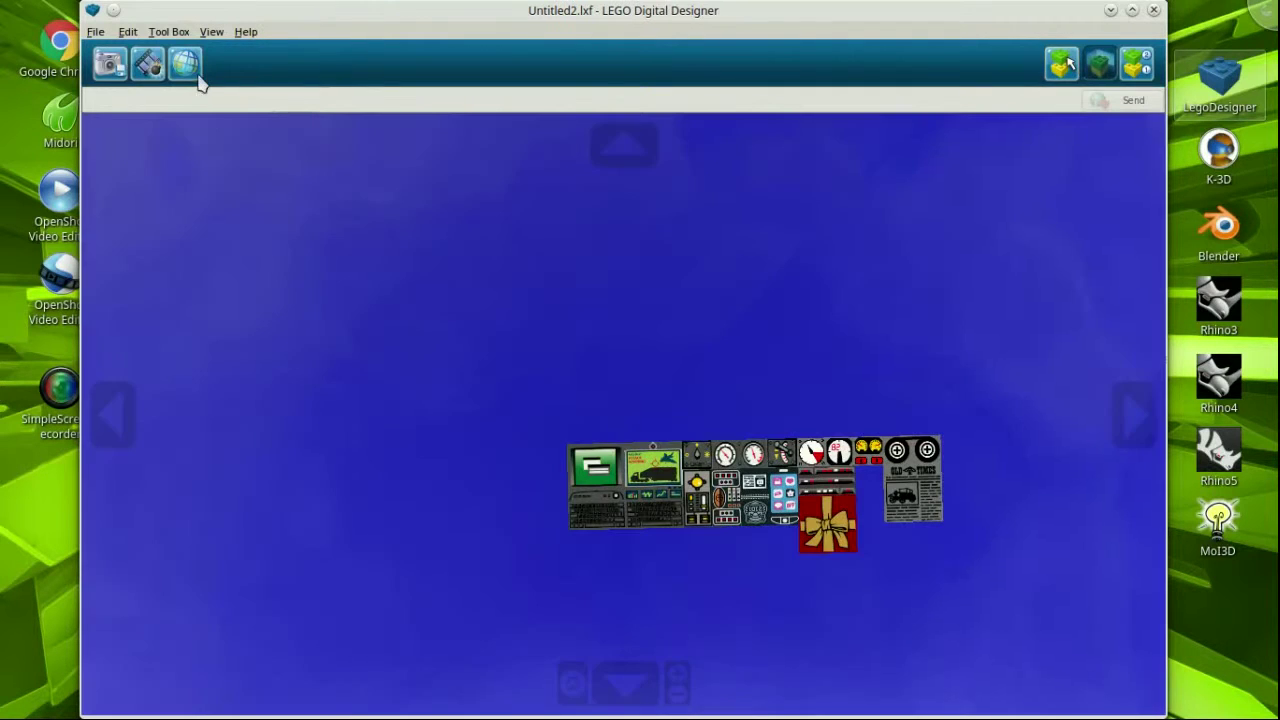
- Switch through the backgrounds behind the printed tiles of Untitled2.lxf and play the model's explosion
{"action": "left_click", "coordinate": [198, 80]}
{"action": "left_click", "coordinate": [183, 65]}
{"action": "left_click", "coordinate": [183, 65]}
{"action": "left_click", "coordinate": [148, 68]}
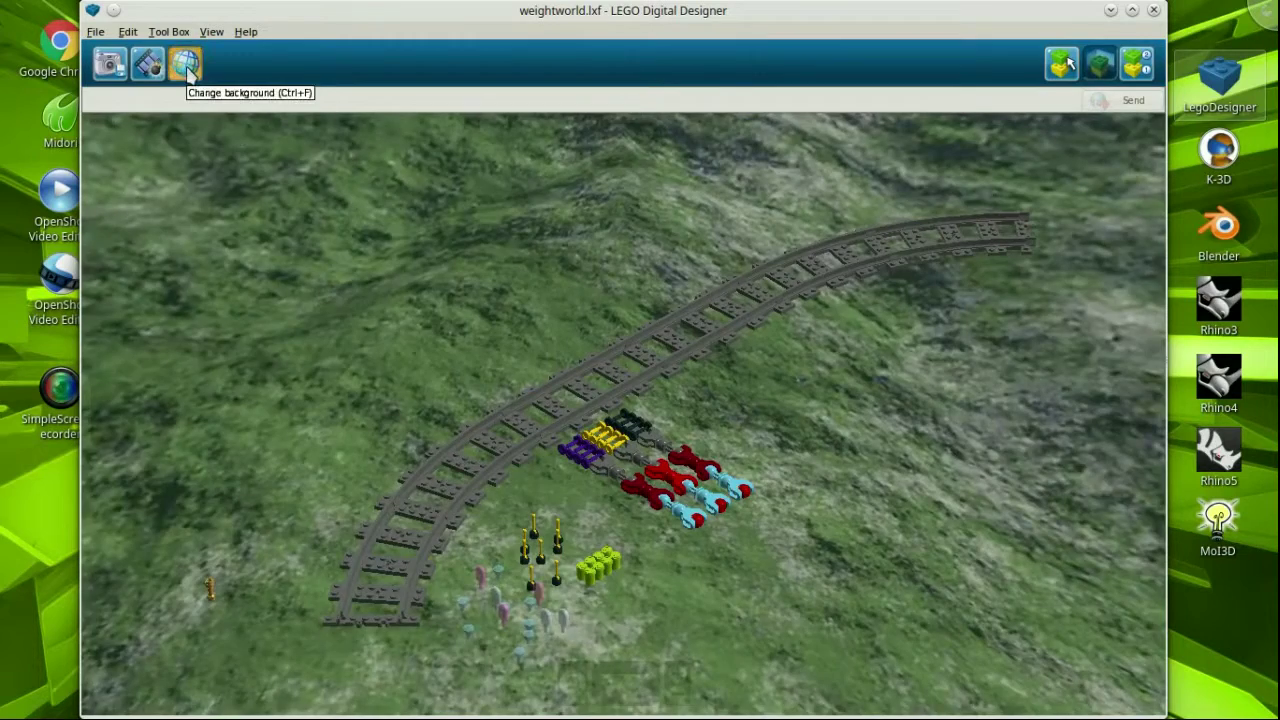
- Switch the background behind the weightworld train track to the blue lake and on to the next scene, and play the explosion
{"action": "left_click", "coordinate": [187, 68]}
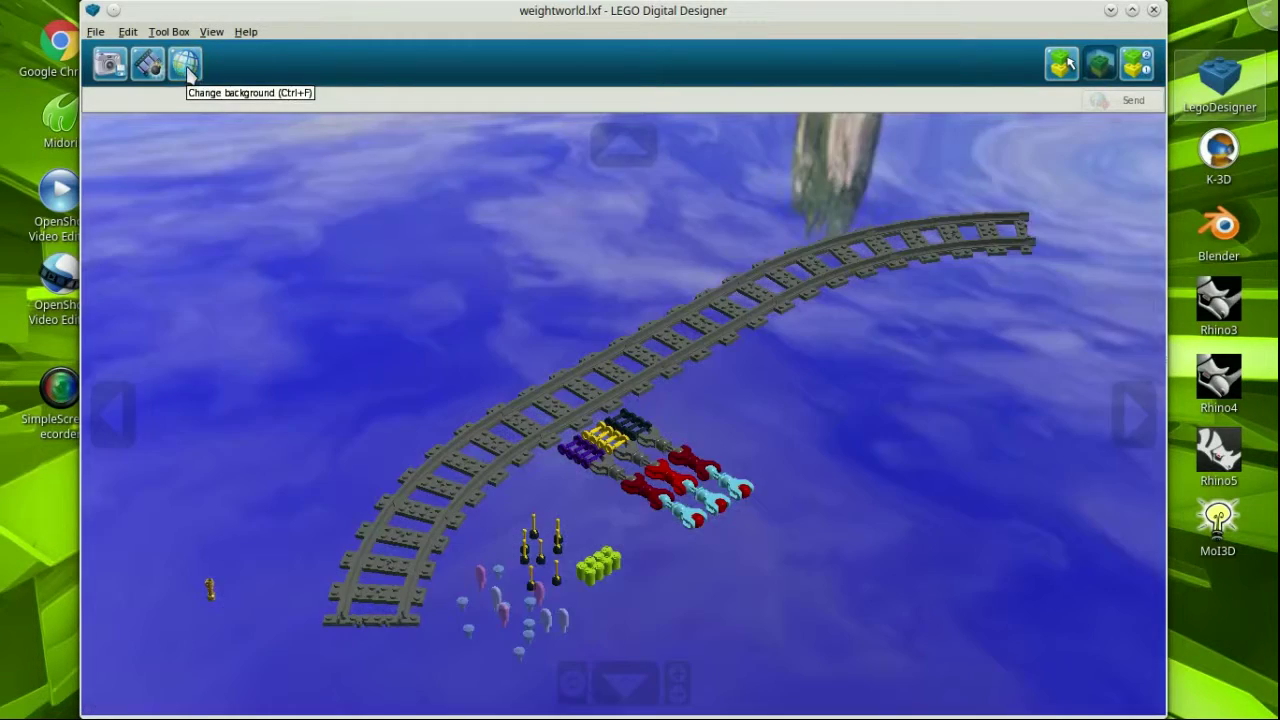
{"action": "left_click", "coordinate": [188, 70]}
{"action": "left_click", "coordinate": [150, 66]}
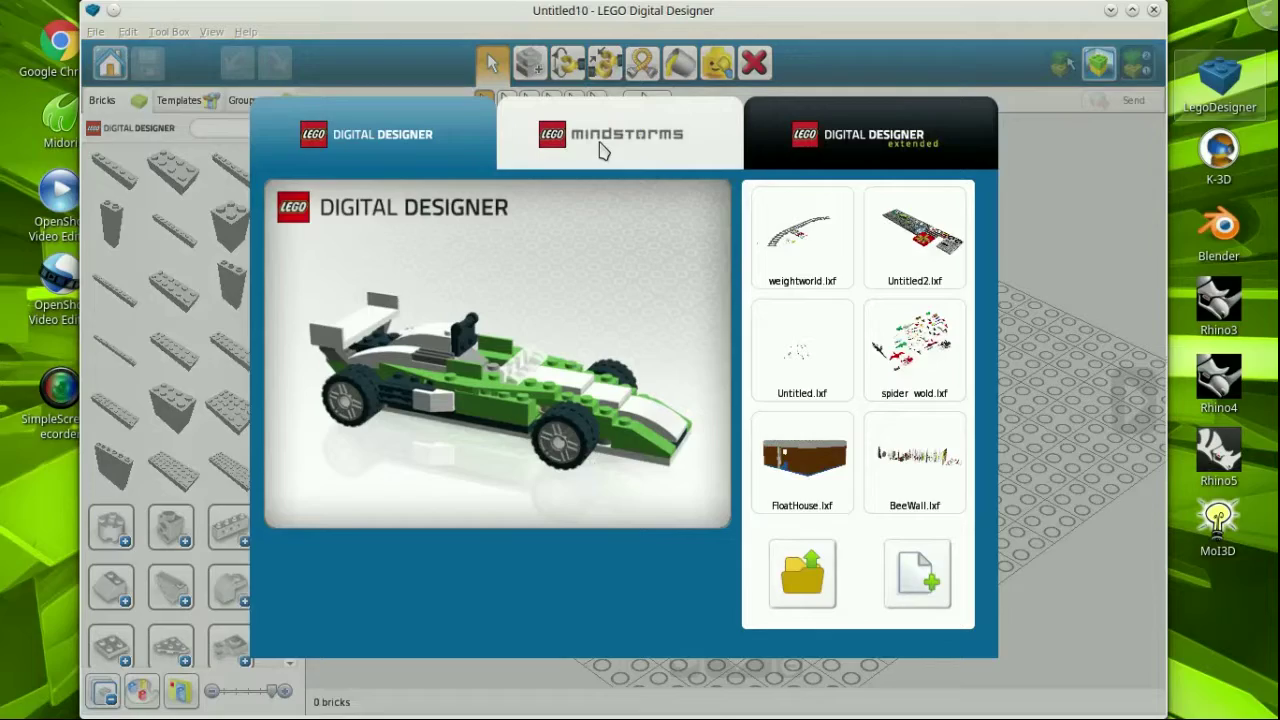
- View the MINDSTORMS theme on the start screen and switch to the Digital Designer Extended theme
{"action": "left_click", "coordinate": [603, 145]}
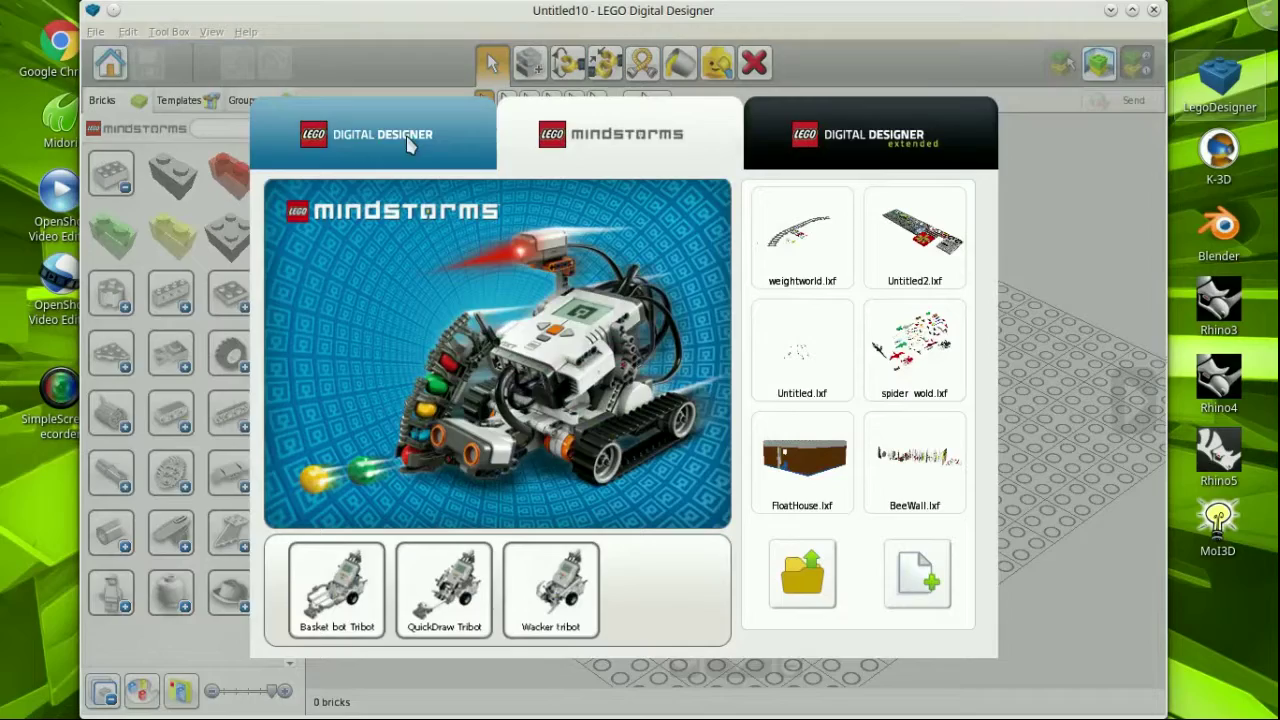
{"action": "left_click", "coordinate": [872, 145]}
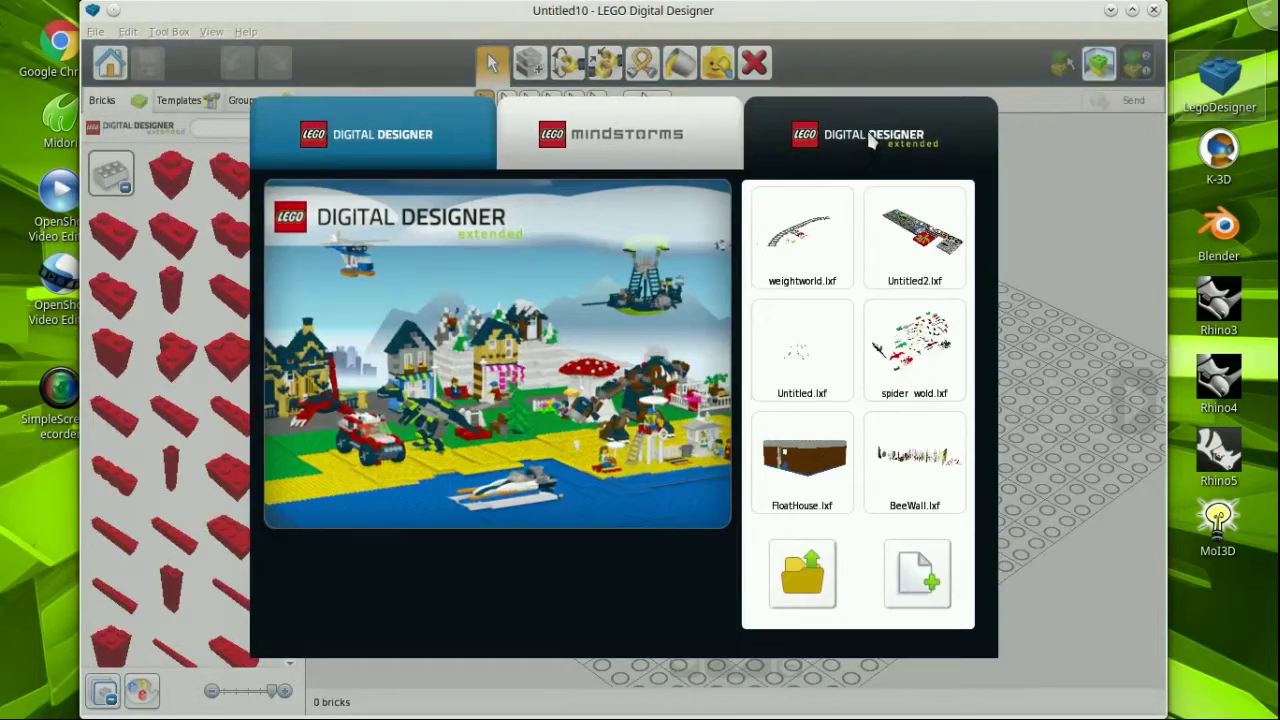